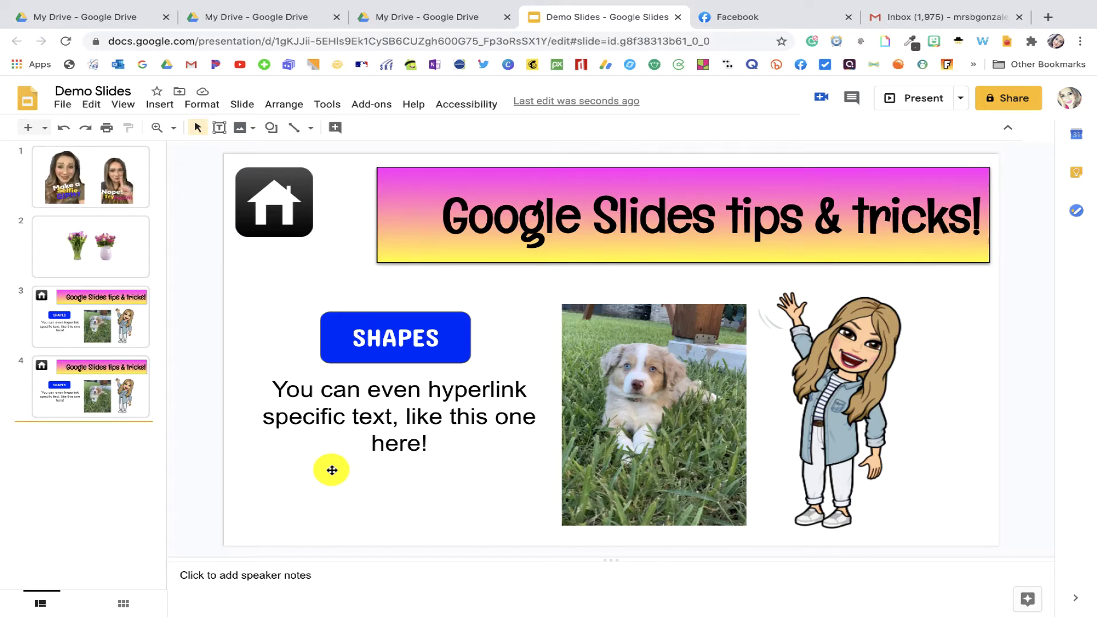
- Select the blue SHAPES button on the fourth slide after briefly opening and closing the Shape menu
{"action": "left_click", "coordinate": [460, 345]}
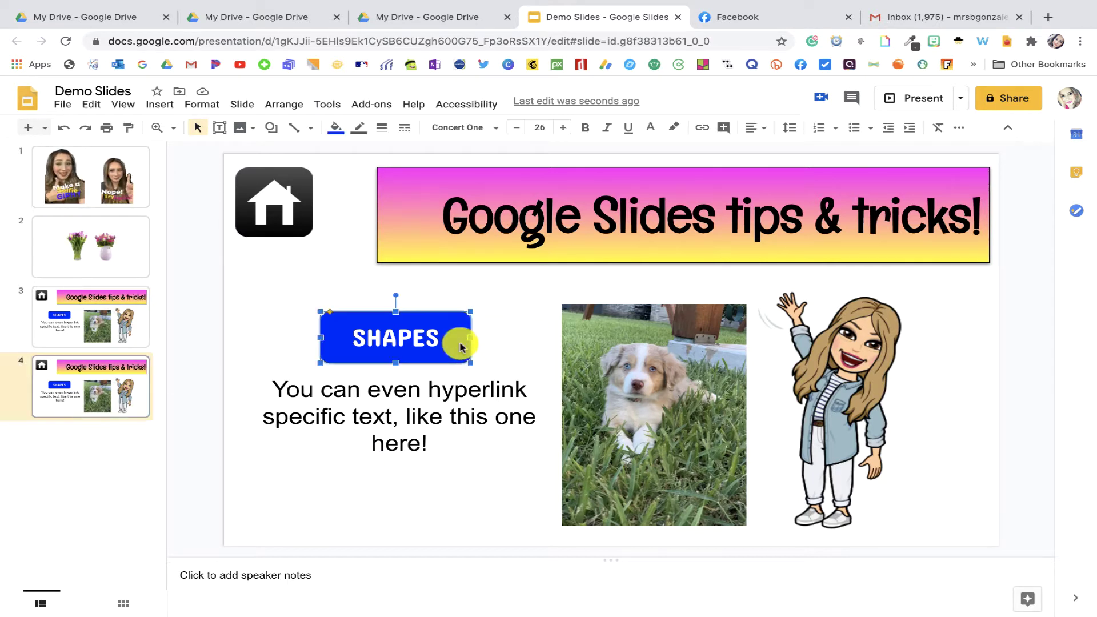
{"action": "left_click", "coordinate": [274, 134]}
{"action": "mouse_move", "coordinate": [294, 152]}
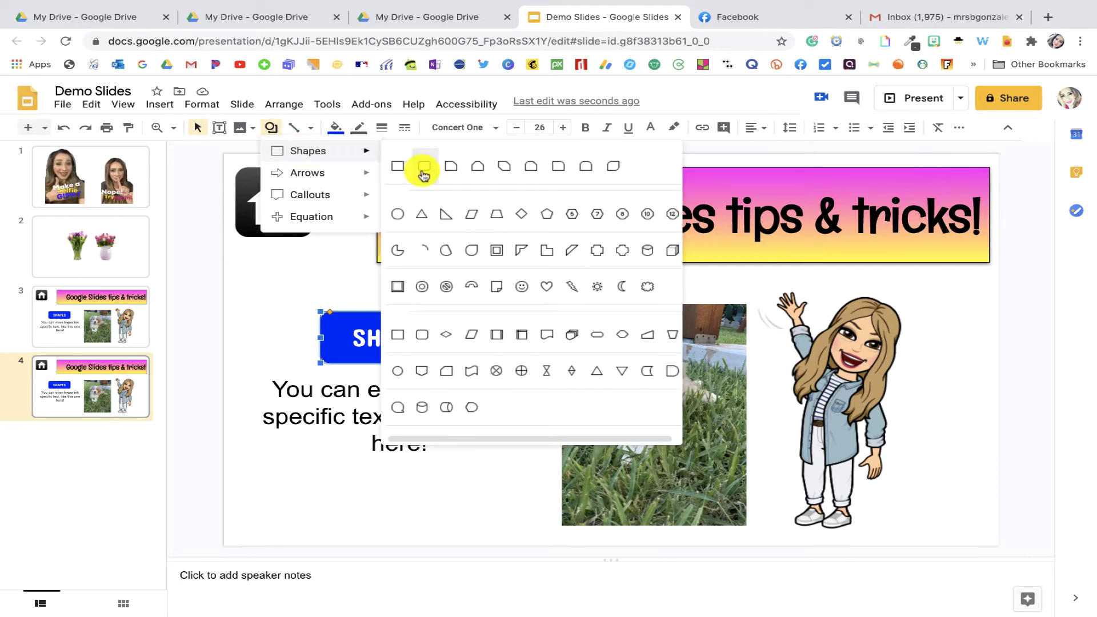
{"action": "left_click", "coordinate": [270, 314]}
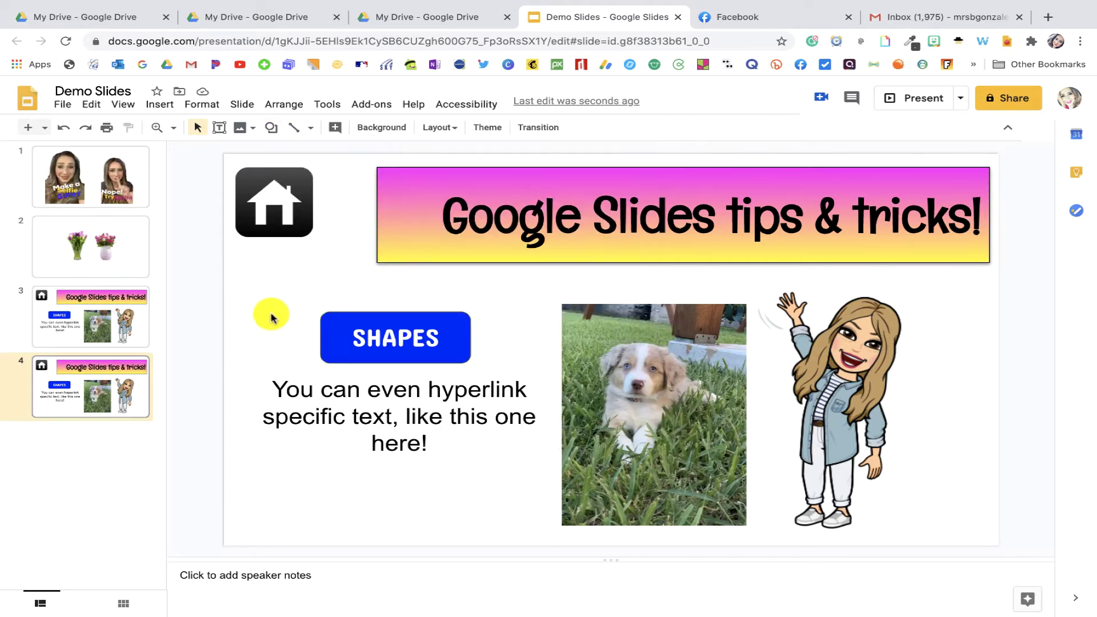
{"action": "left_click", "coordinate": [465, 327]}
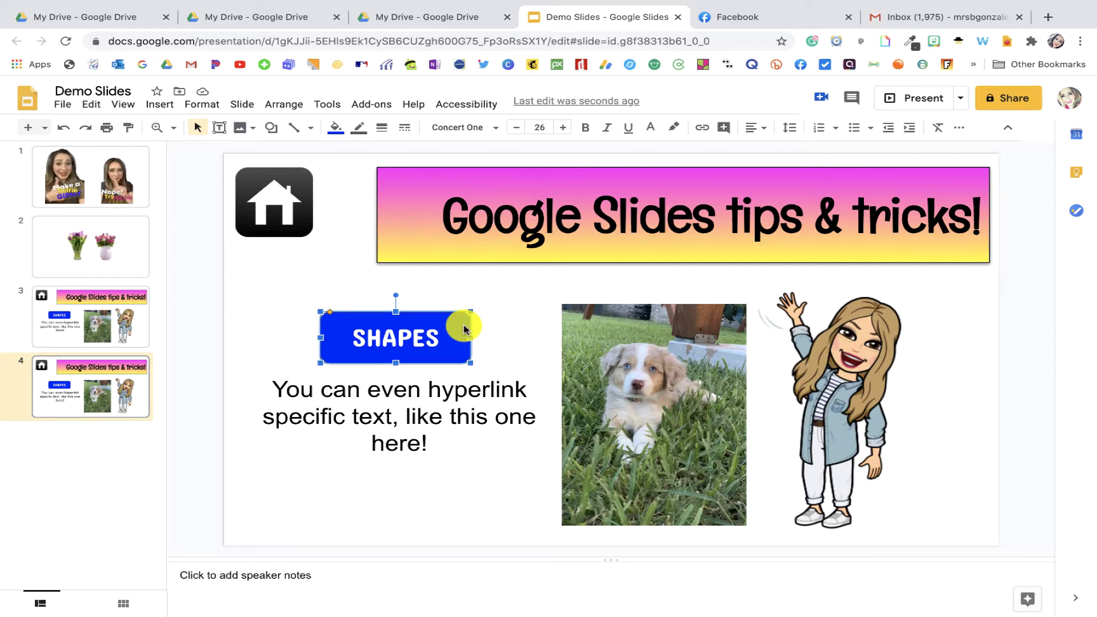
{"action": "key", "text": "ctrl+k"}
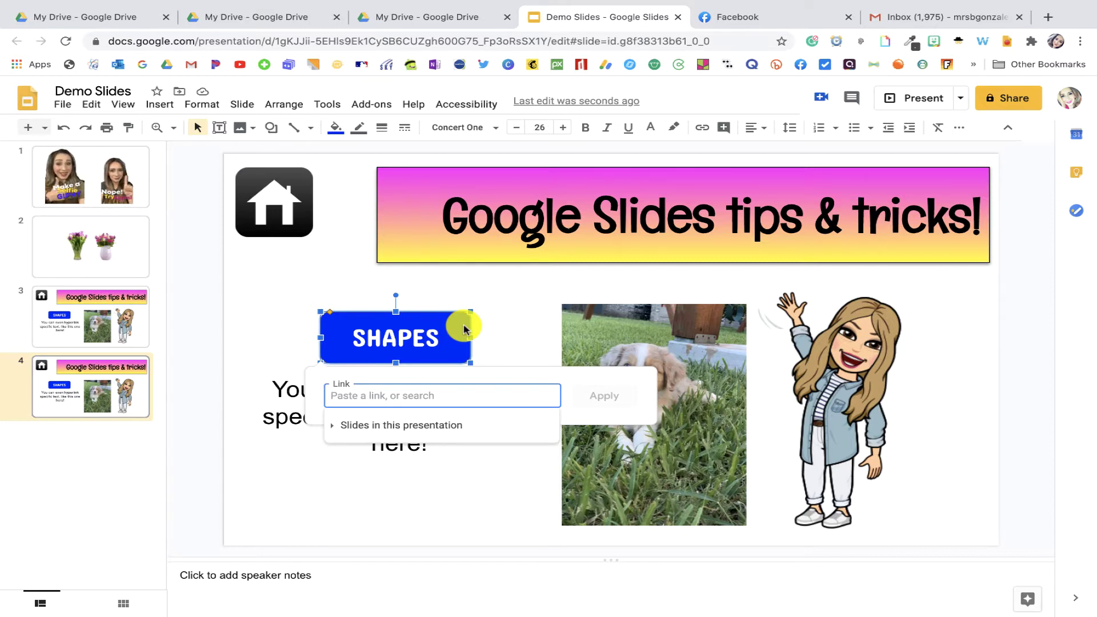
{"action": "type", "text": "www.yout"}
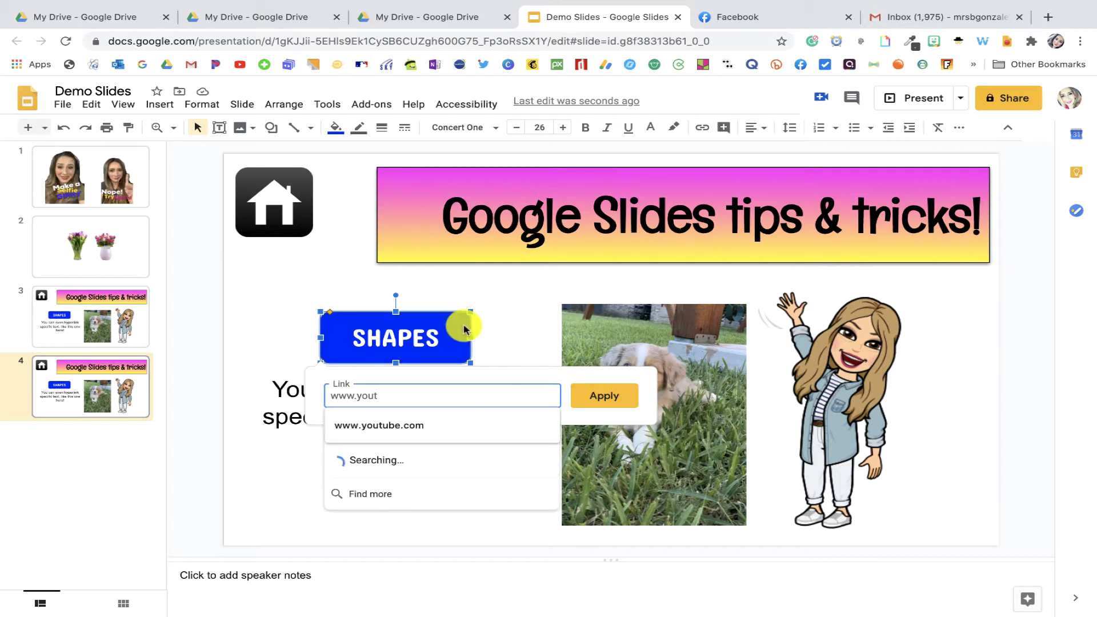
{"action": "left_click", "coordinate": [448, 424]}
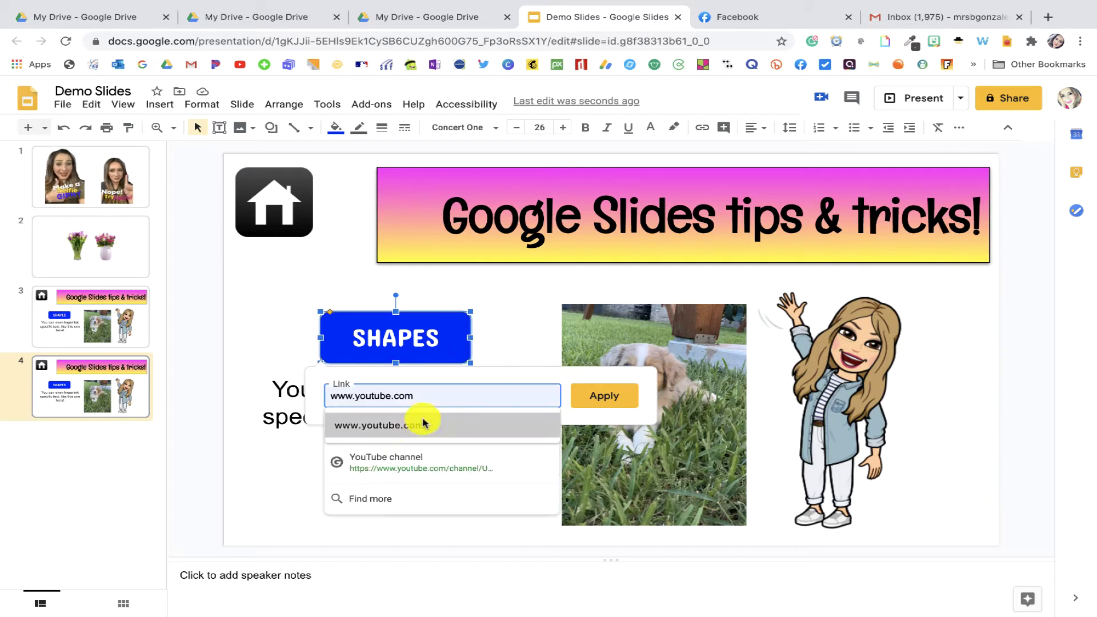
{"action": "left_click", "coordinate": [606, 396]}
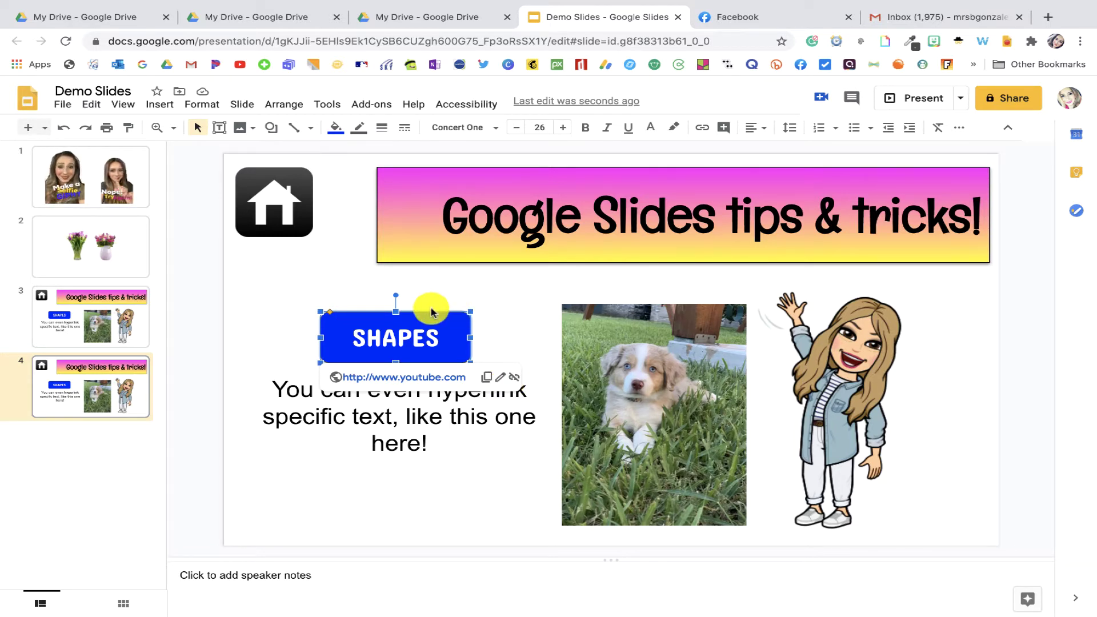
{"action": "left_click", "coordinate": [457, 415]}
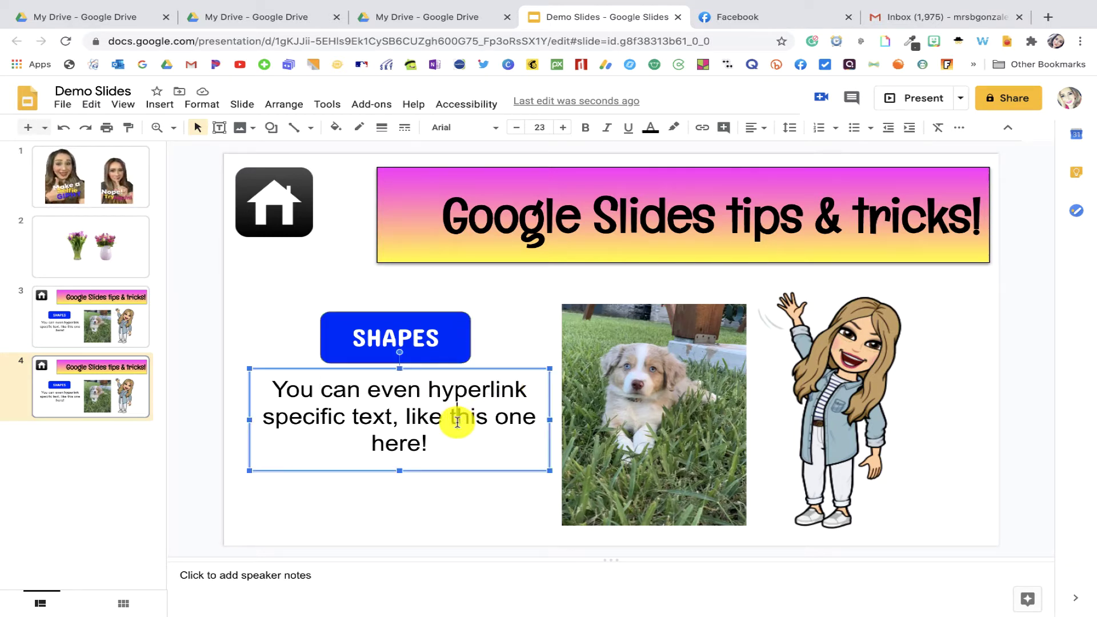
- Select only the word 'here' in the sentence ending 'like this one here!'
{"action": "left_click", "coordinate": [454, 497]}
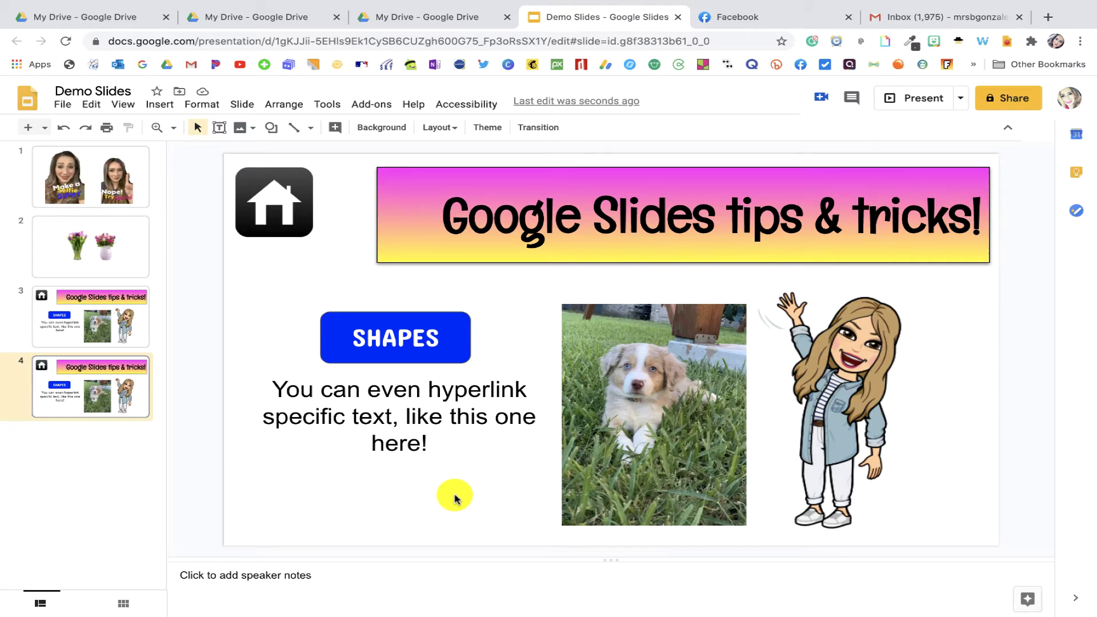
{"action": "left_click", "coordinate": [385, 441]}
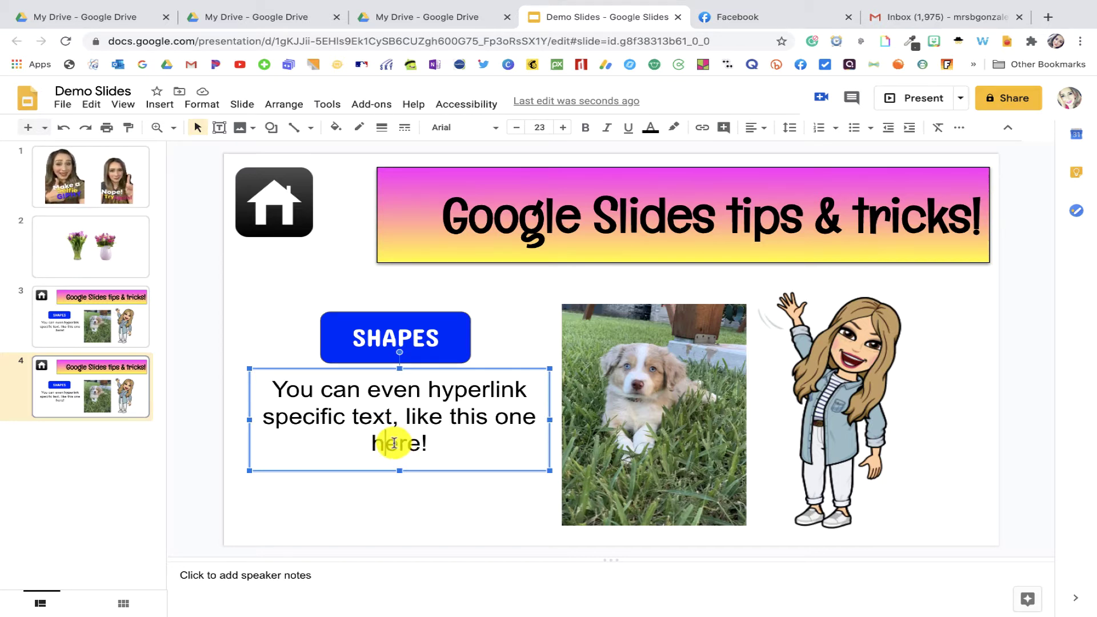
{"action": "left_click", "coordinate": [395, 443]}
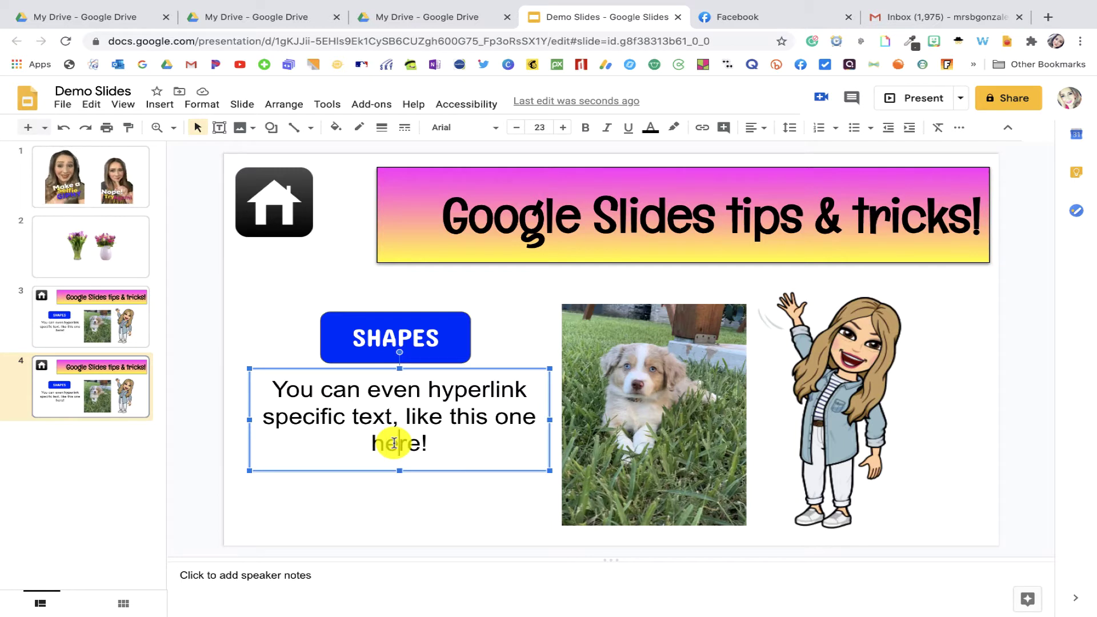
{"action": "double_click", "coordinate": [394, 443]}
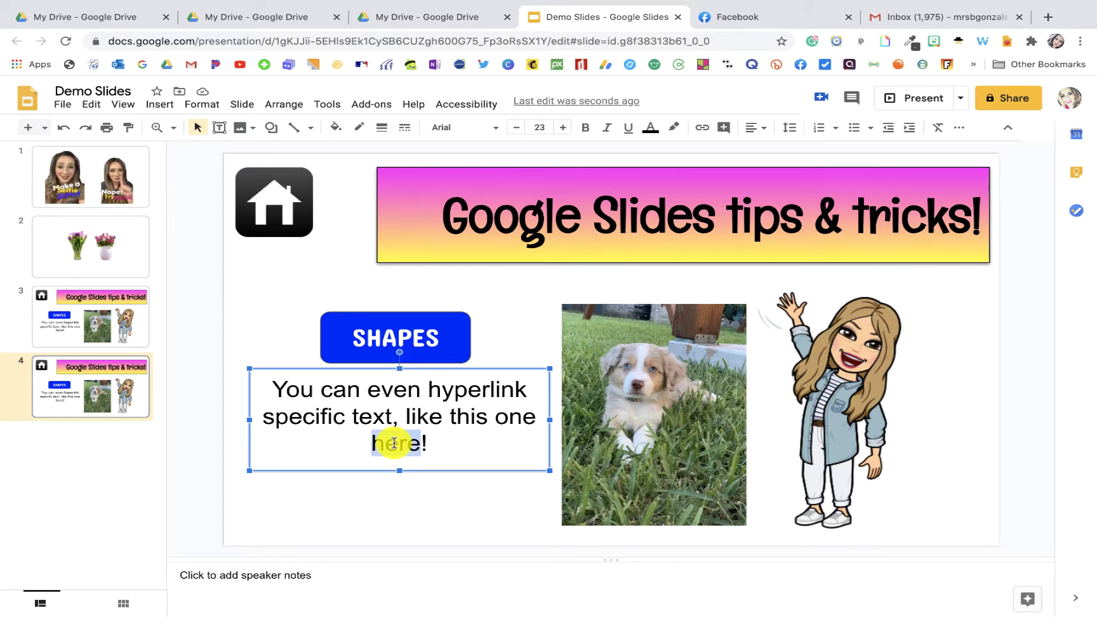
{"action": "left_click", "coordinate": [355, 497]}
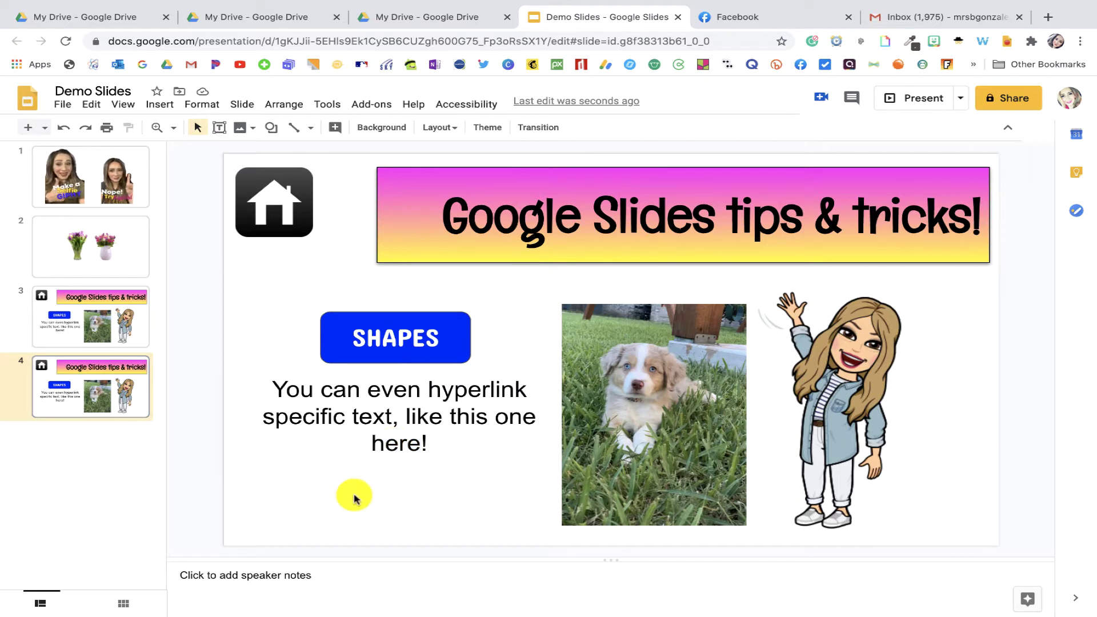
{"action": "triple_click", "coordinate": [412, 419]}
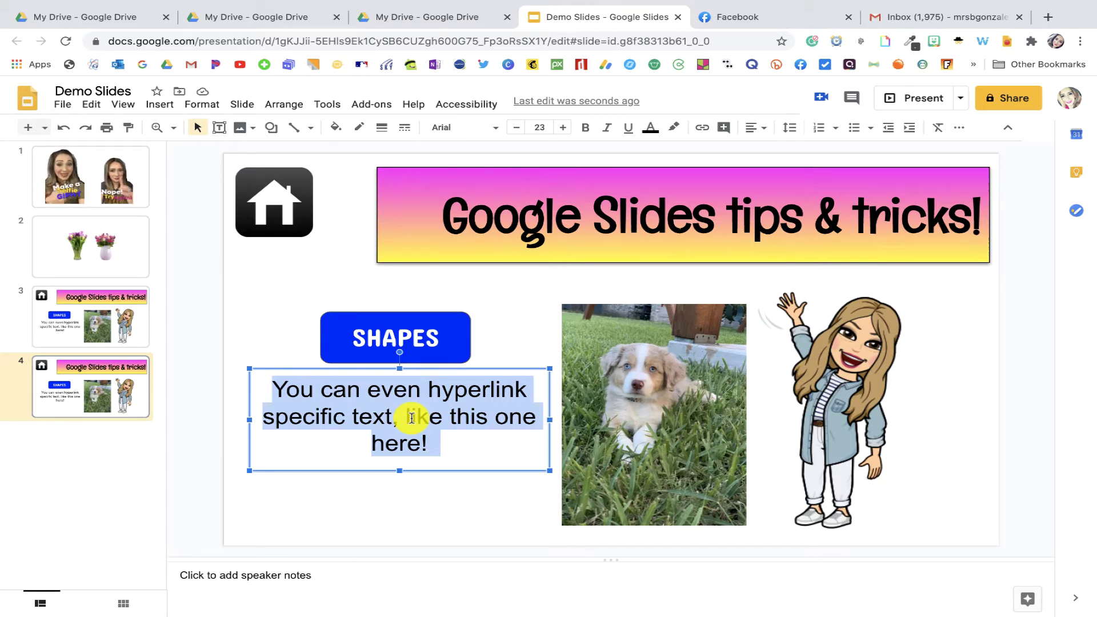
{"action": "left_click", "coordinate": [375, 482]}
{"action": "double_click", "coordinate": [393, 443]}
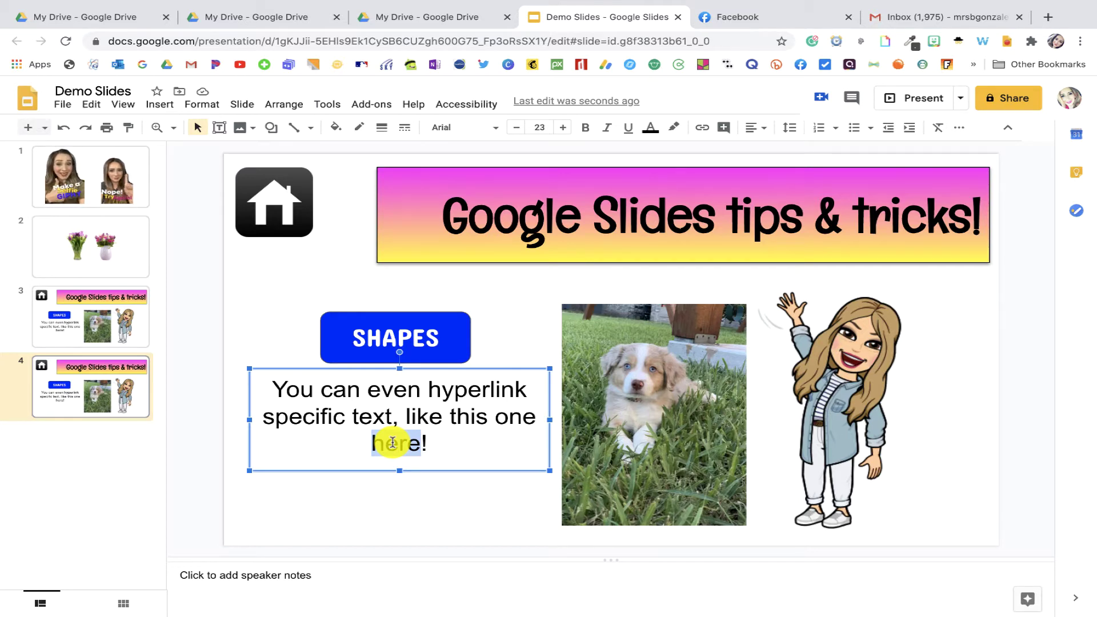
{"action": "key", "text": "super+k"}
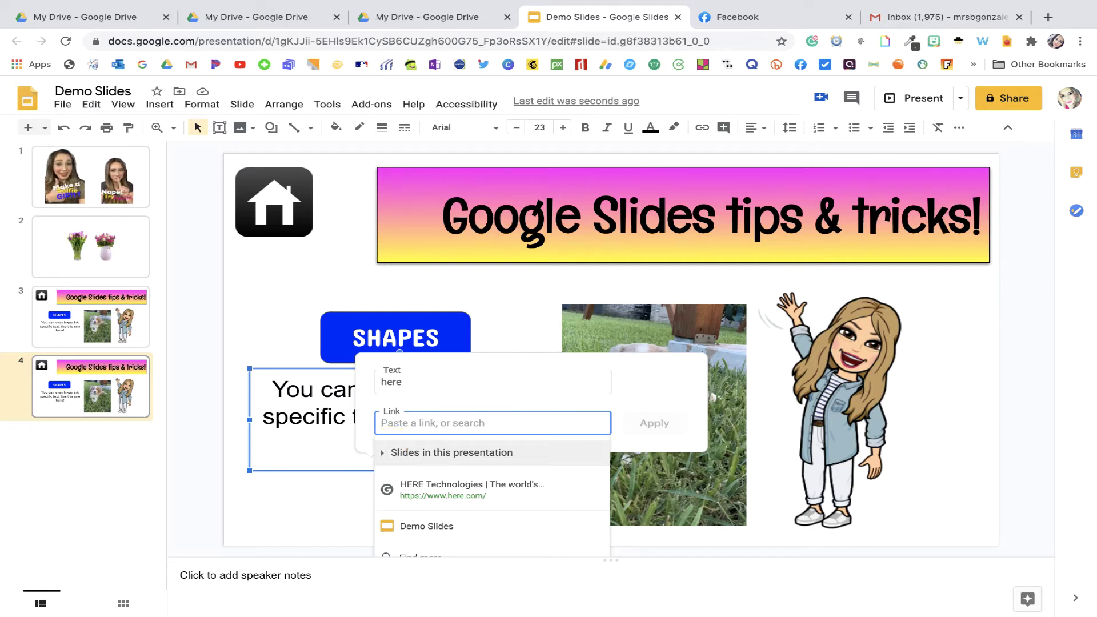
{"action": "type", "text": "ww."}
{"action": "key", "text": "BackSpace"}
{"action": "type", "text": "w.youtube.com"}
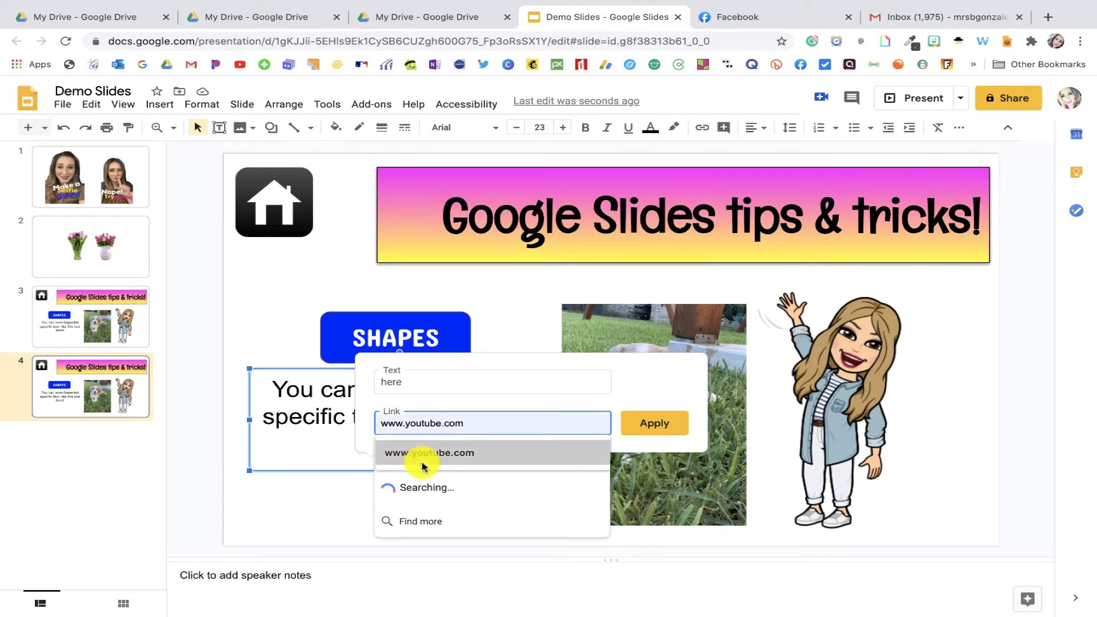
{"action": "left_click", "coordinate": [420, 455]}
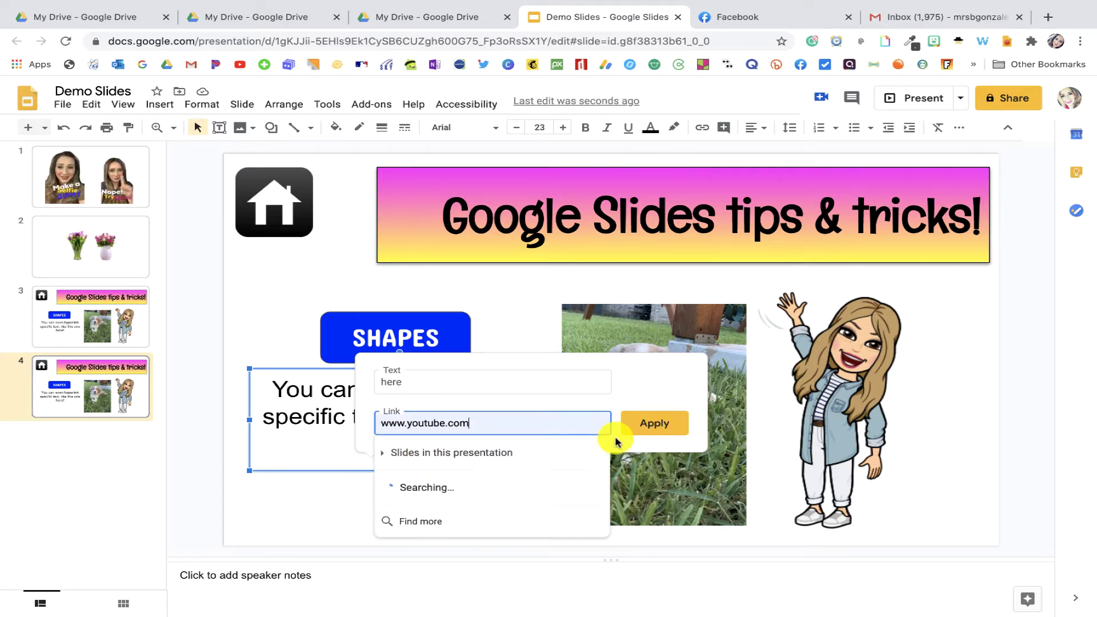
{"action": "left_click", "coordinate": [642, 423]}
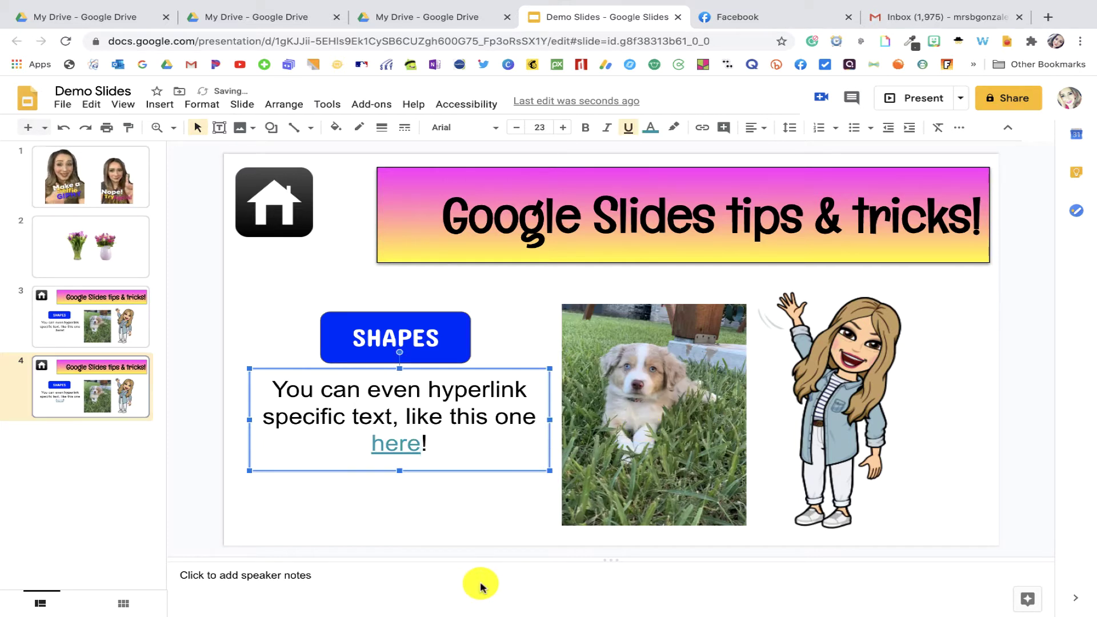
{"action": "left_click", "coordinate": [434, 527]}
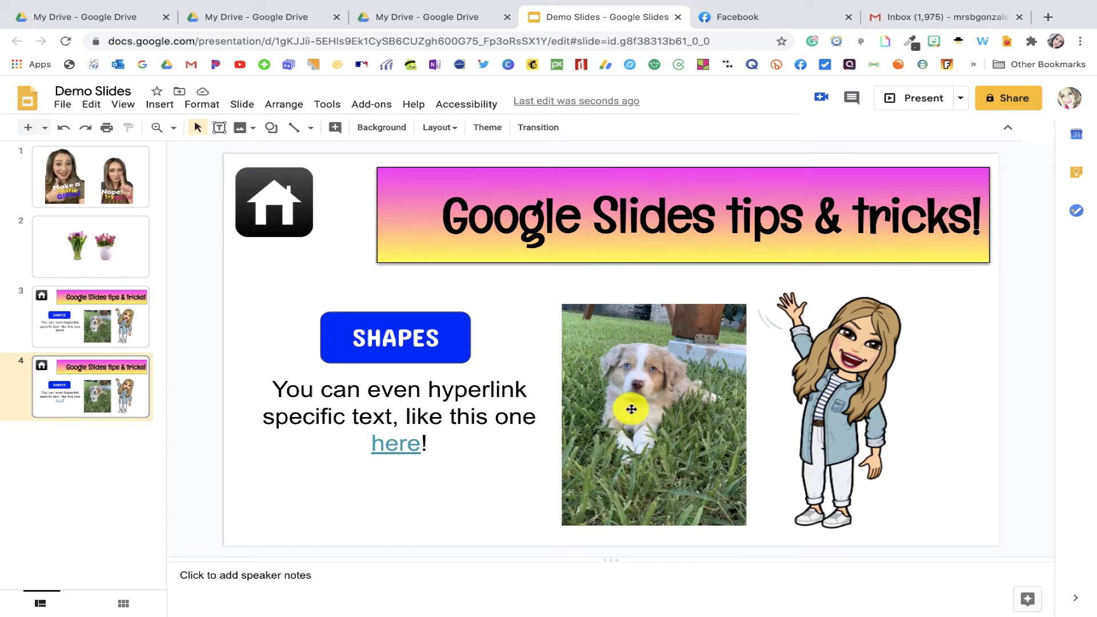
{"action": "left_click", "coordinate": [632, 409]}
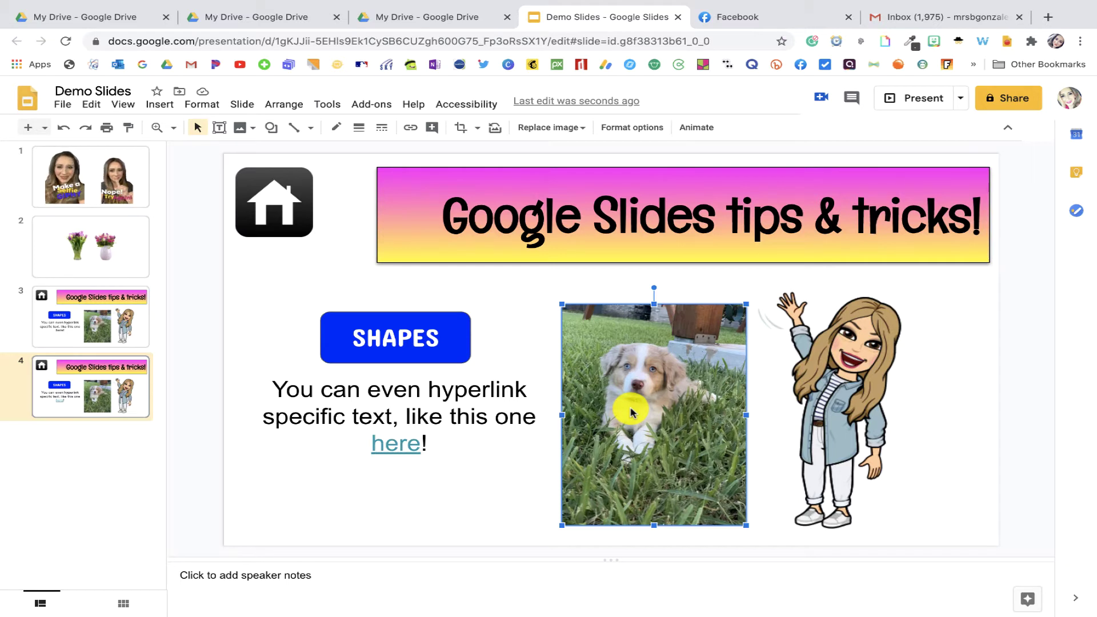
{"action": "key", "text": "ctrl+k"}
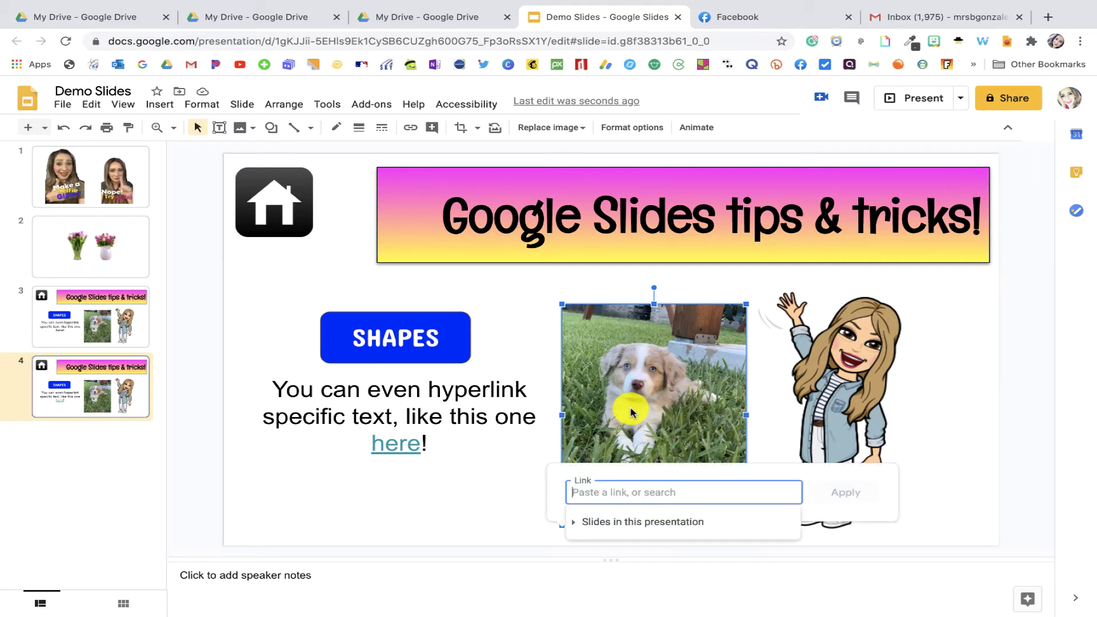
{"action": "left_click", "coordinate": [601, 496]}
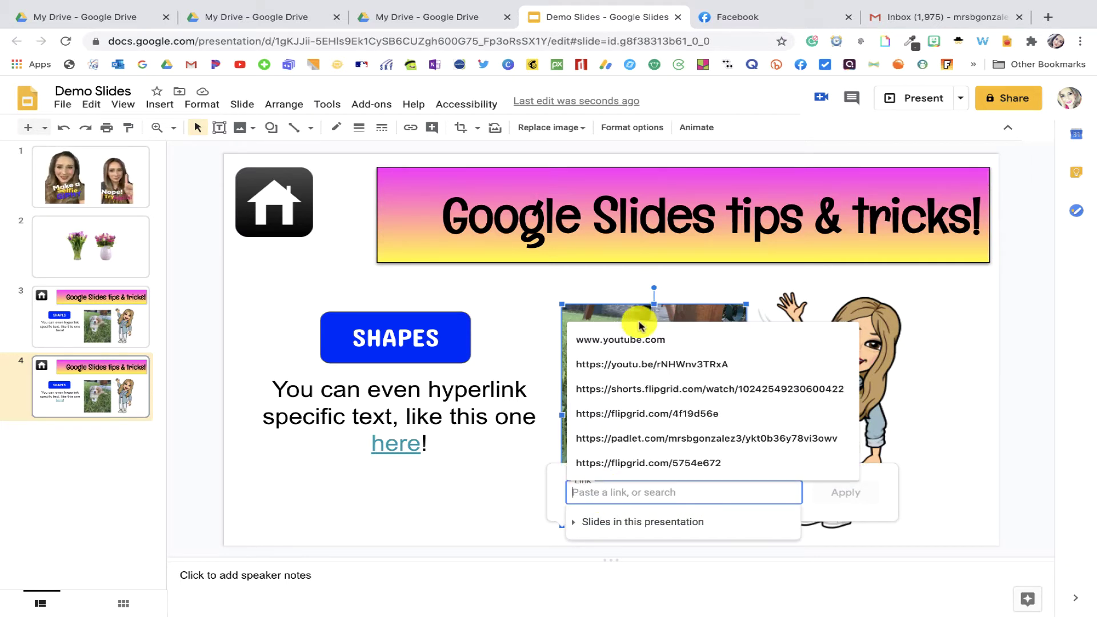
{"action": "left_click", "coordinate": [626, 336]}
{"action": "left_click", "coordinate": [845, 493]}
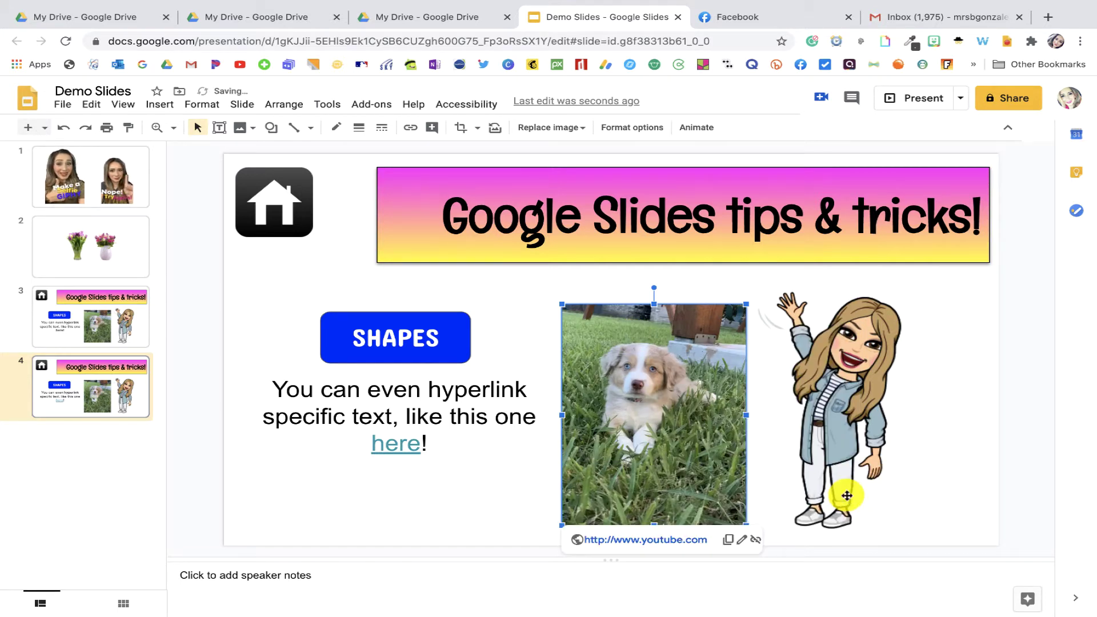
{"action": "left_click", "coordinate": [443, 510]}
{"action": "left_click", "coordinate": [817, 357]}
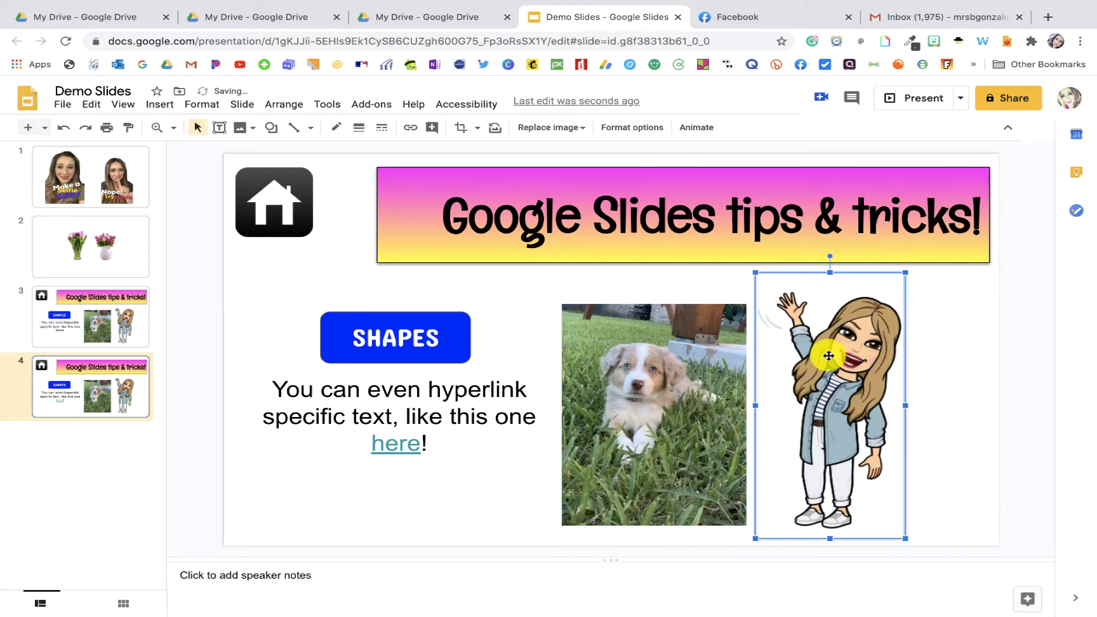
{"action": "left_click", "coordinate": [672, 260]}
{"action": "left_click", "coordinate": [367, 512]}
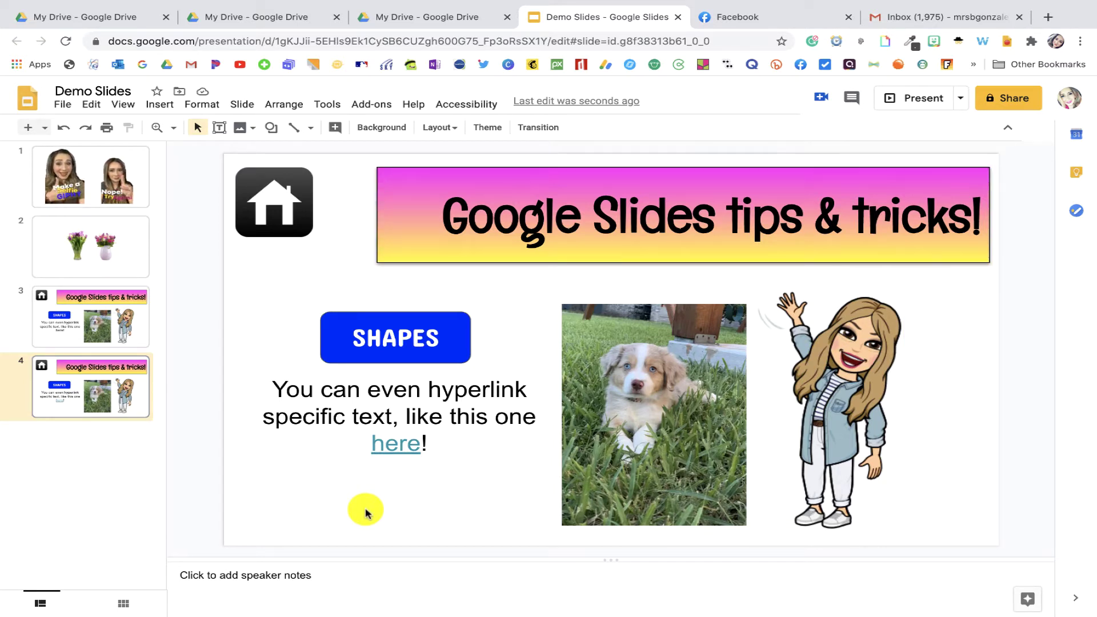
- Link the house icon to Slide 1 of this presentation, then start presenting
{"action": "left_click", "coordinate": [305, 221]}
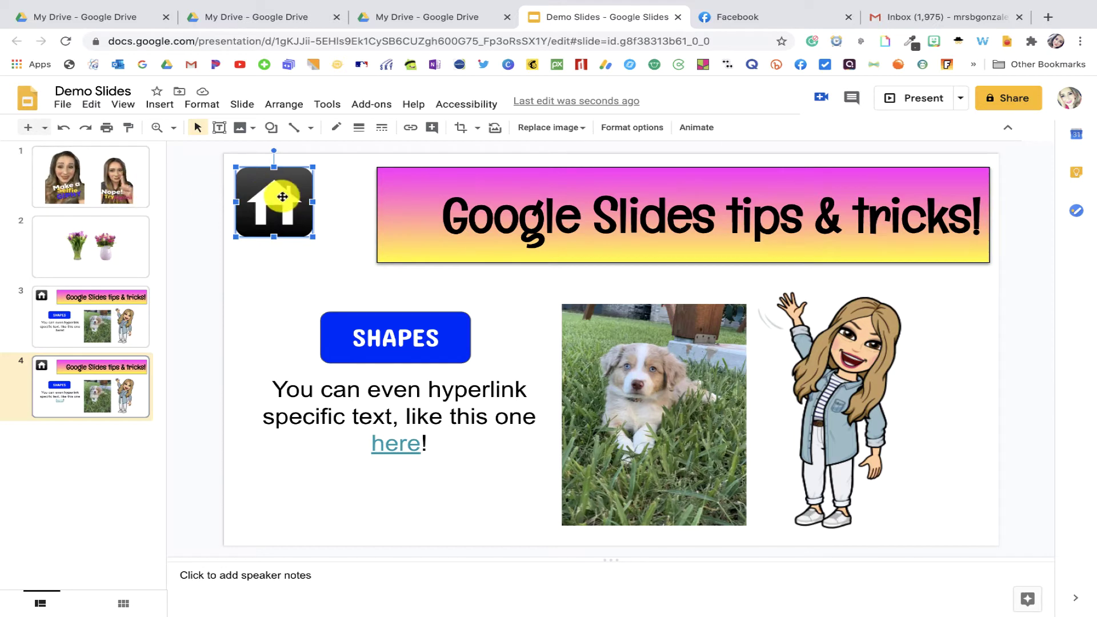
{"action": "key", "text": "ctrl+k"}
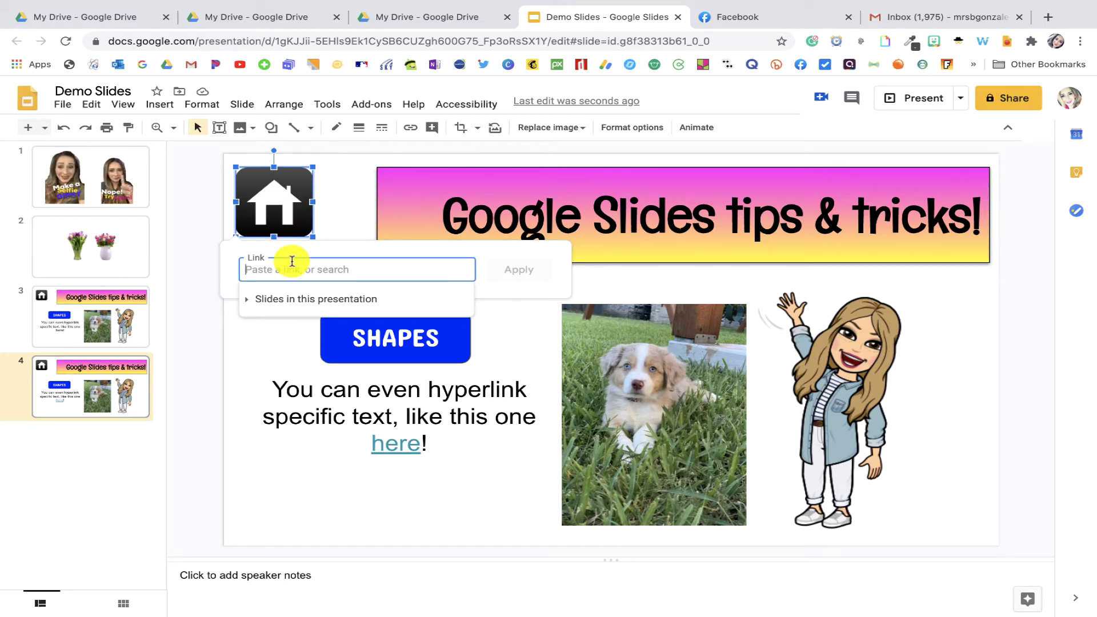
{"action": "left_click", "coordinate": [282, 309]}
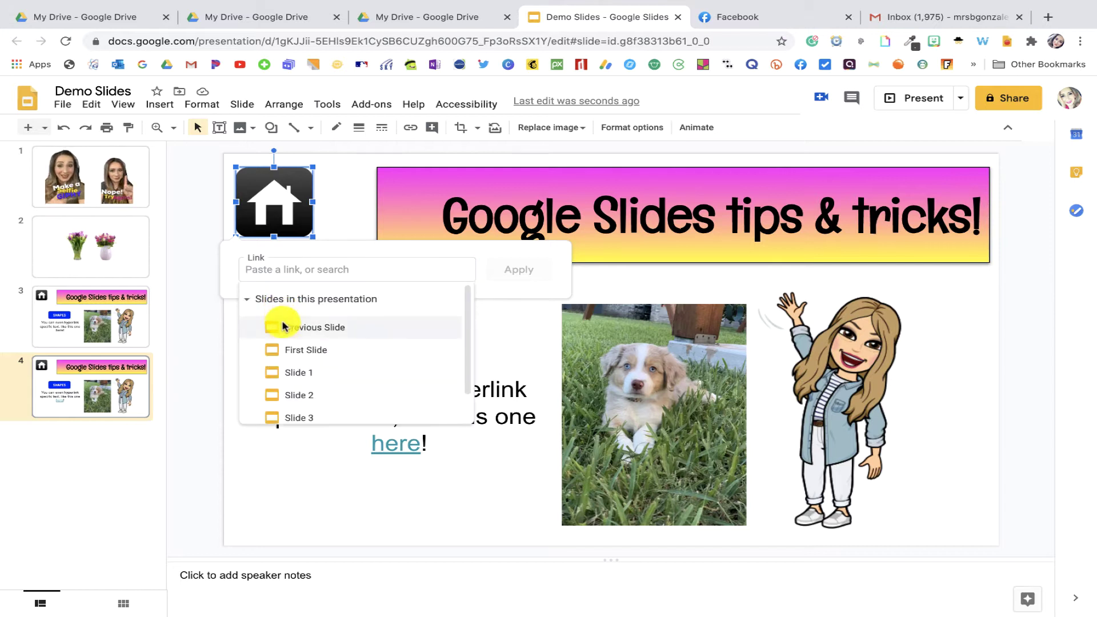
{"action": "left_click", "coordinate": [295, 374]}
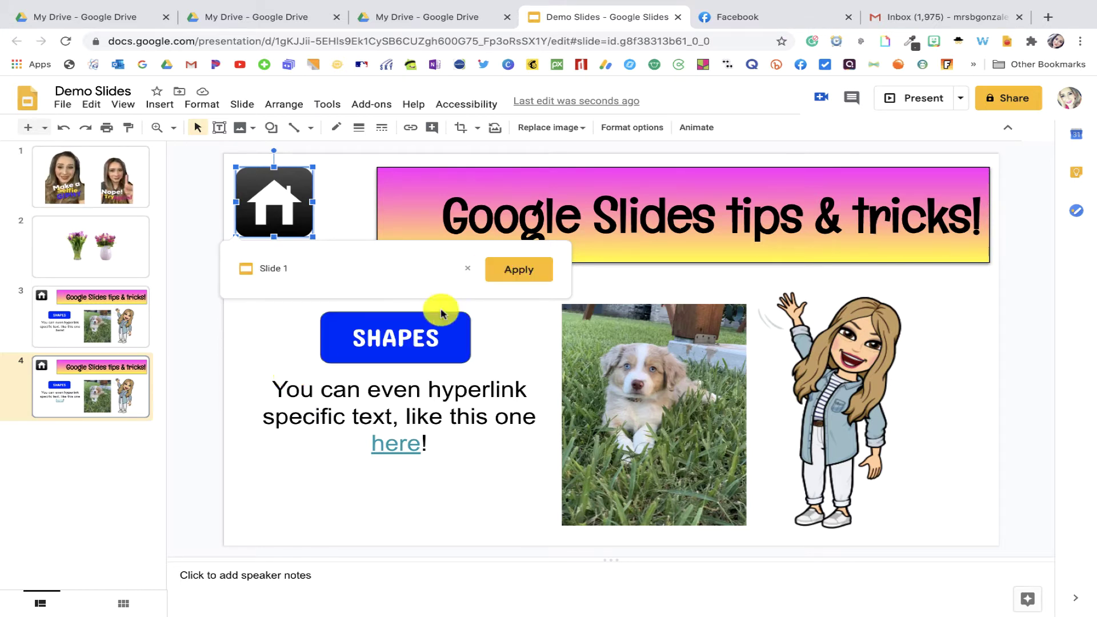
{"action": "left_click", "coordinate": [527, 270]}
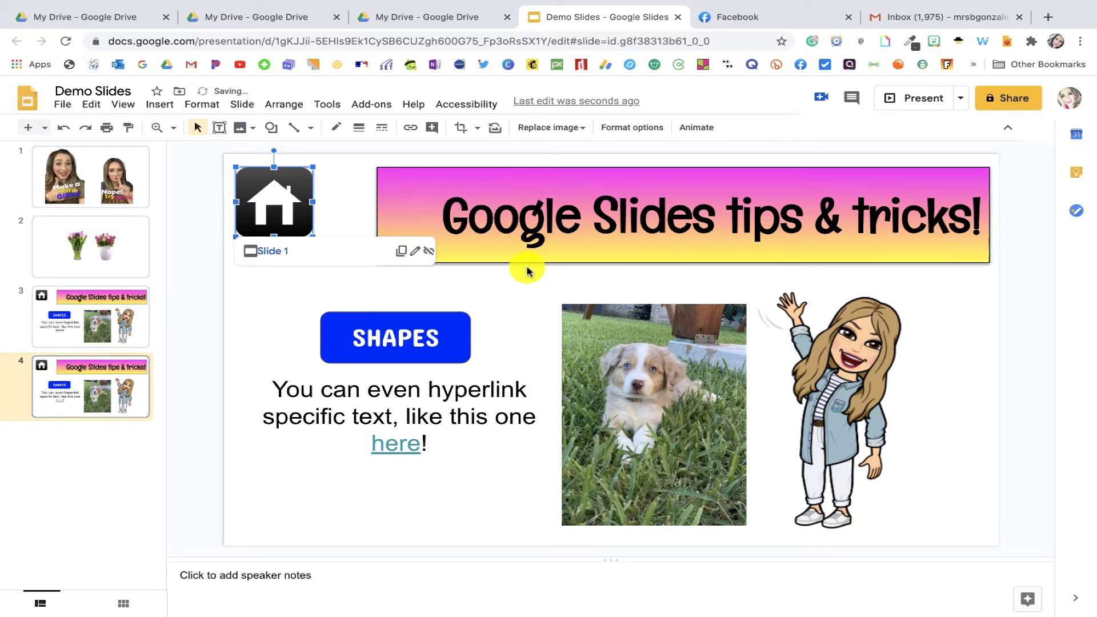
{"action": "left_click", "coordinate": [526, 306]}
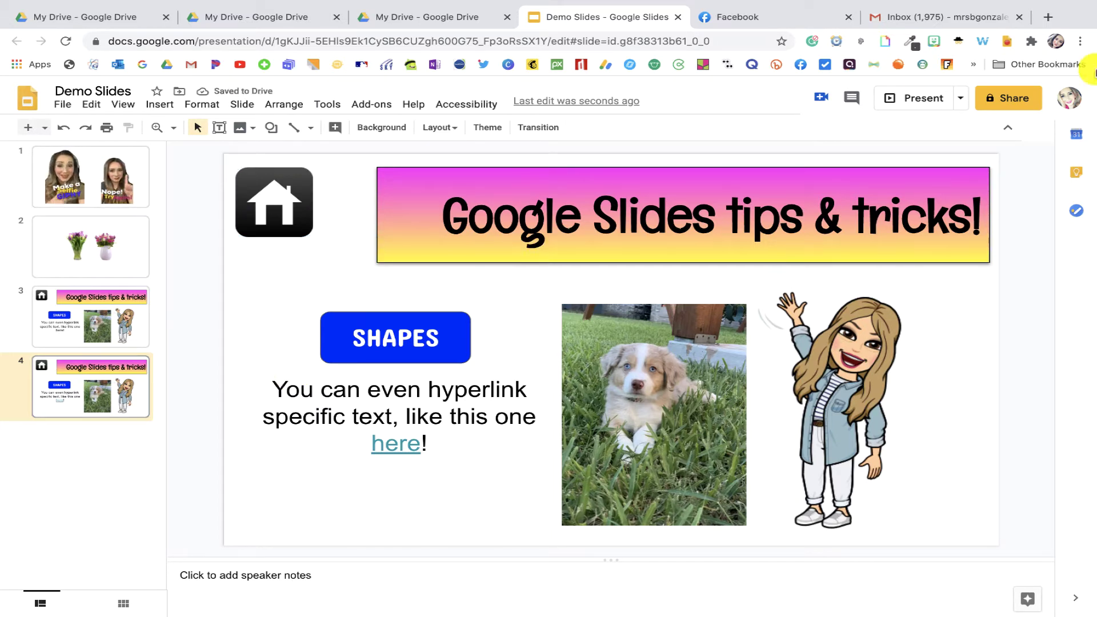
{"action": "left_click", "coordinate": [901, 97]}
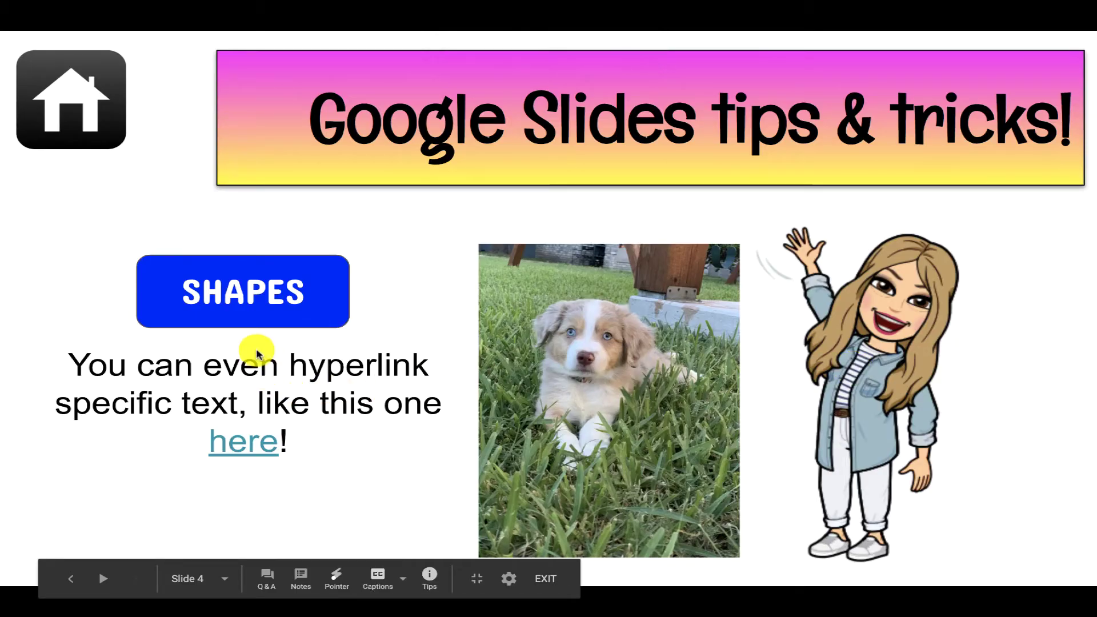
- In the slideshow, follow the house icon's link to Slide 1, then exit with Esc
{"action": "left_click", "coordinate": [91, 105]}
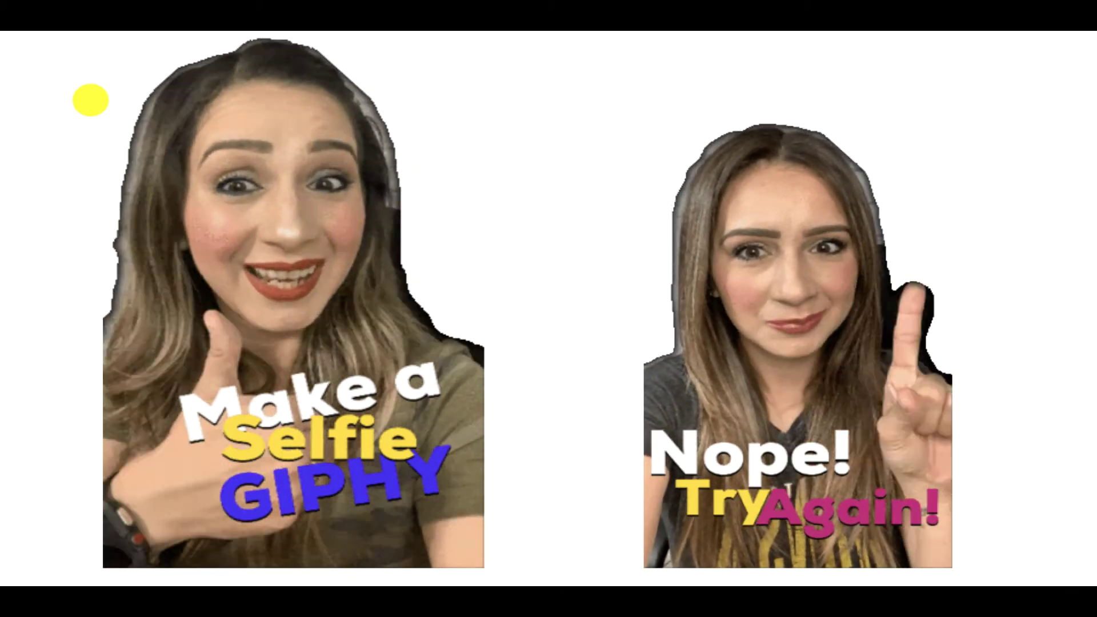
{"action": "key", "text": "Escape"}
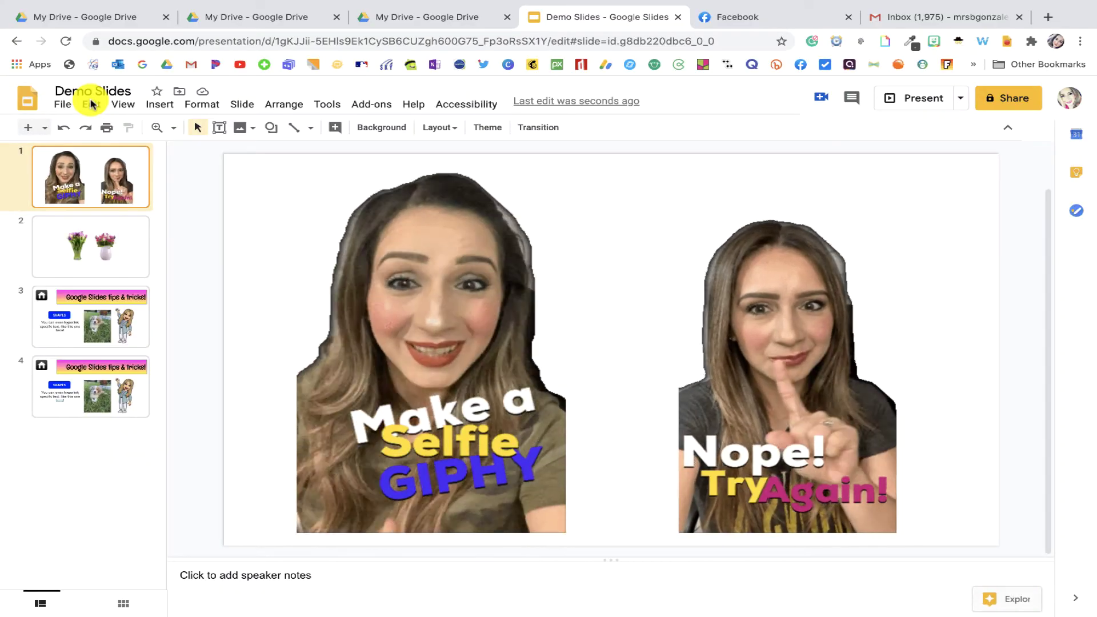
- On slide 2, crop the glass vase off the tulip picture, leaving only the pink vase
{"action": "left_click", "coordinate": [56, 254]}
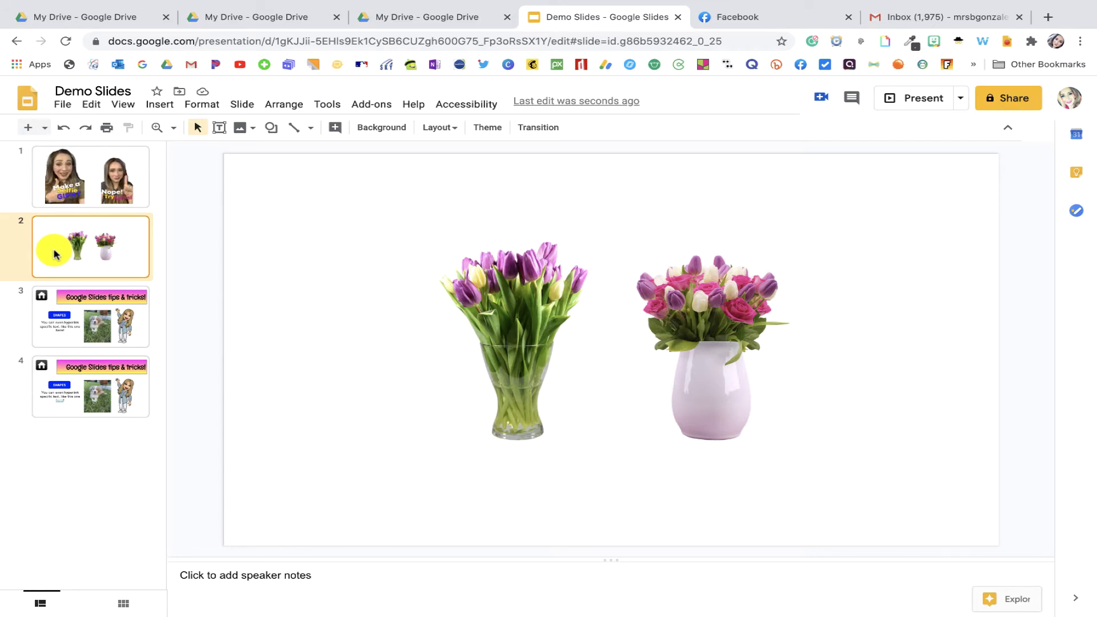
{"action": "left_click", "coordinate": [506, 331]}
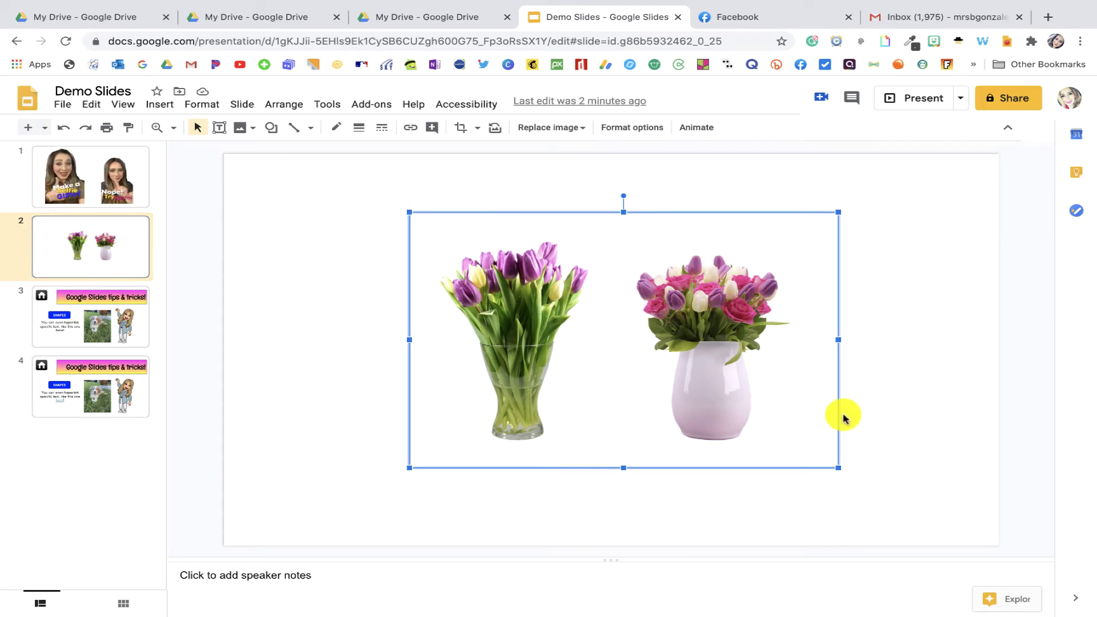
{"action": "double_click", "coordinate": [716, 315]}
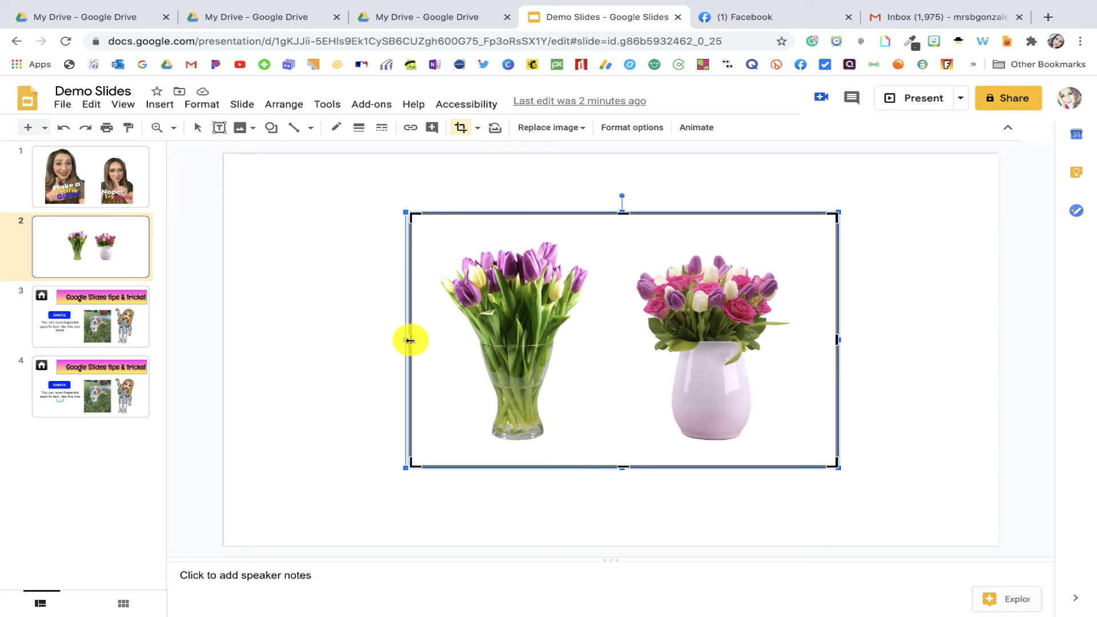
{"action": "left_click_drag", "start_coordinate": [410, 341], "coordinate": [612, 335]}
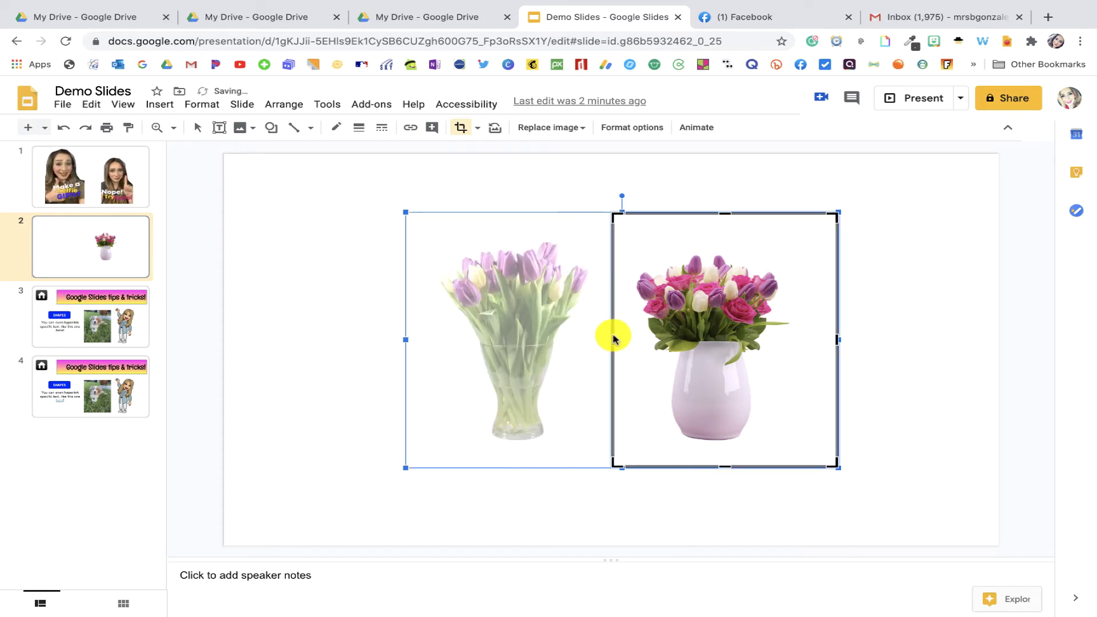
{"action": "left_click", "coordinate": [875, 335]}
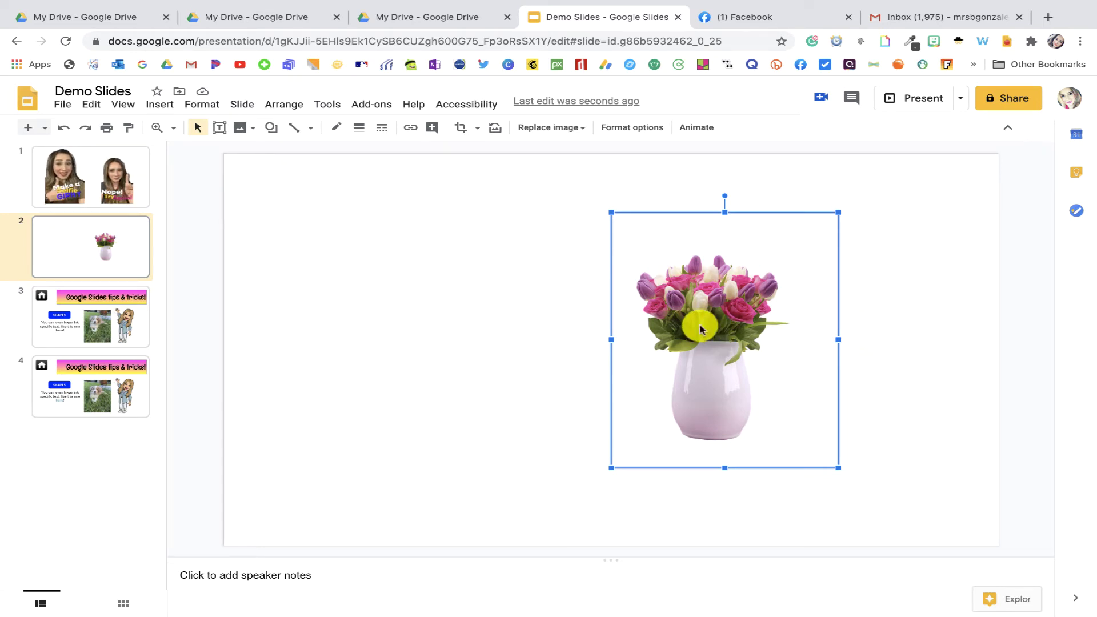
- Duplicate the cropped picture, move the copy left, and re-crop it to show the glass-vase tulips
{"action": "key", "text": "ctrl+d"}
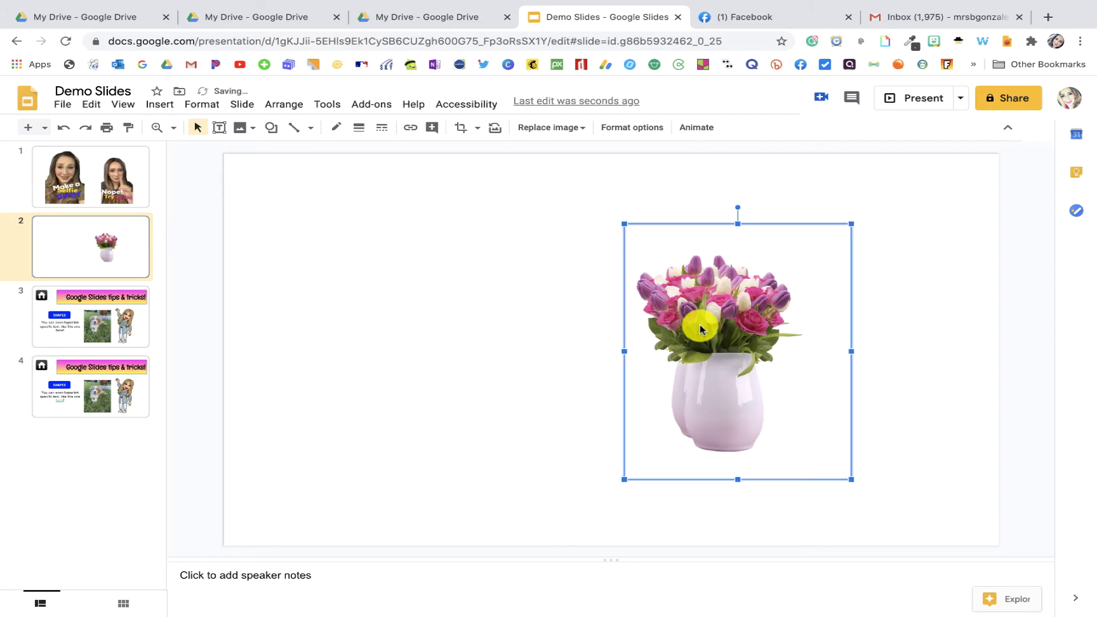
{"action": "left_click_drag", "start_coordinate": [752, 352], "coordinate": [432, 347]}
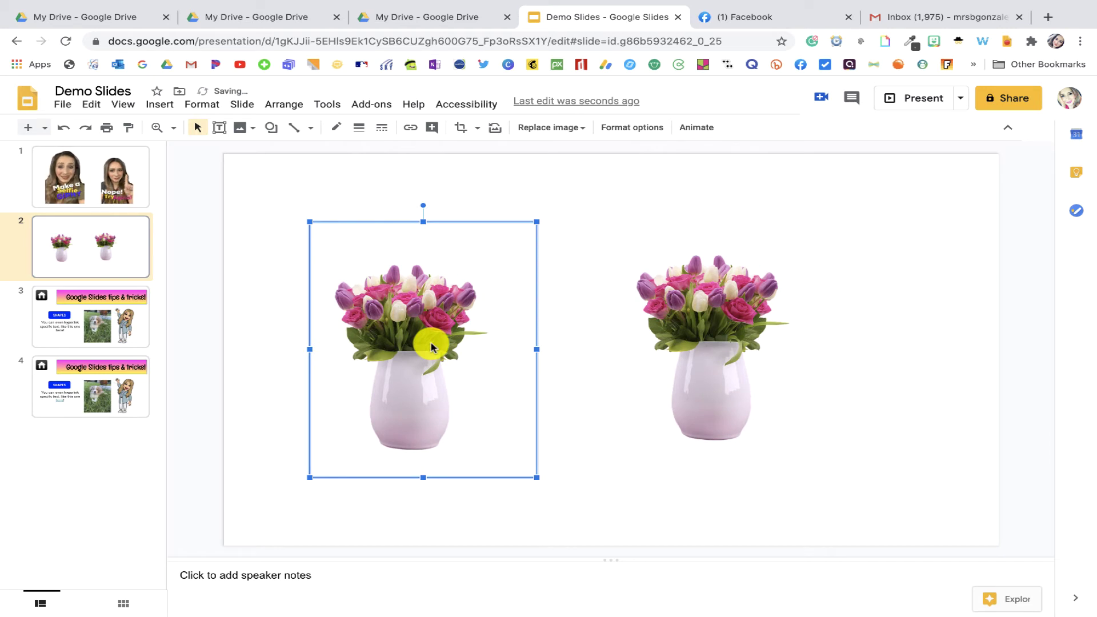
{"action": "double_click", "coordinate": [431, 347]}
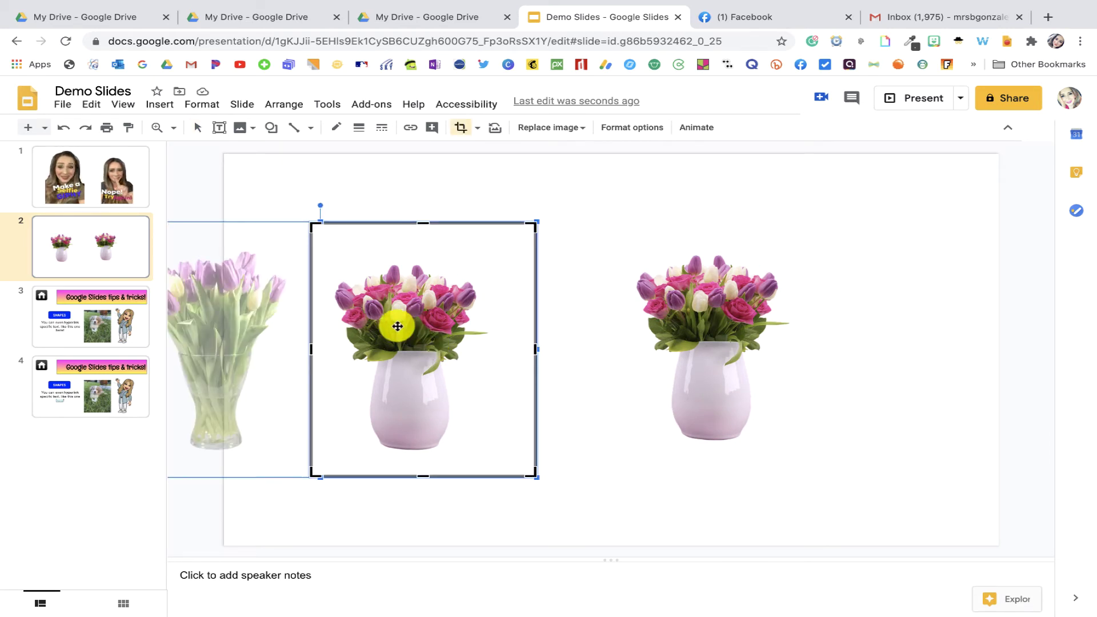
{"action": "left_click_drag", "start_coordinate": [397, 324], "coordinate": [603, 326]}
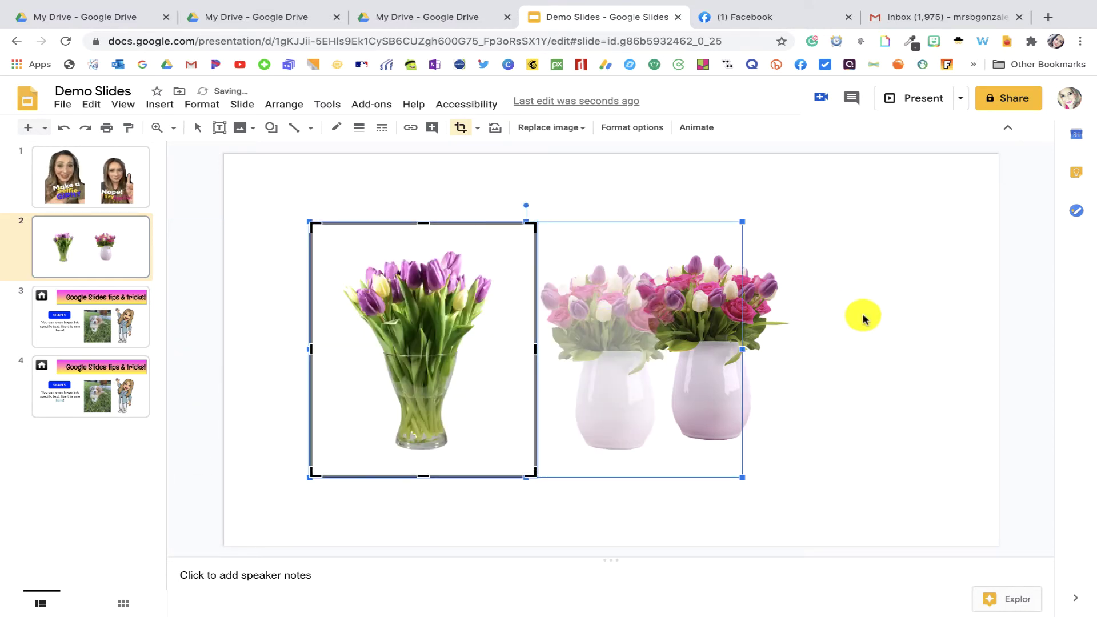
{"action": "key", "text": "Return"}
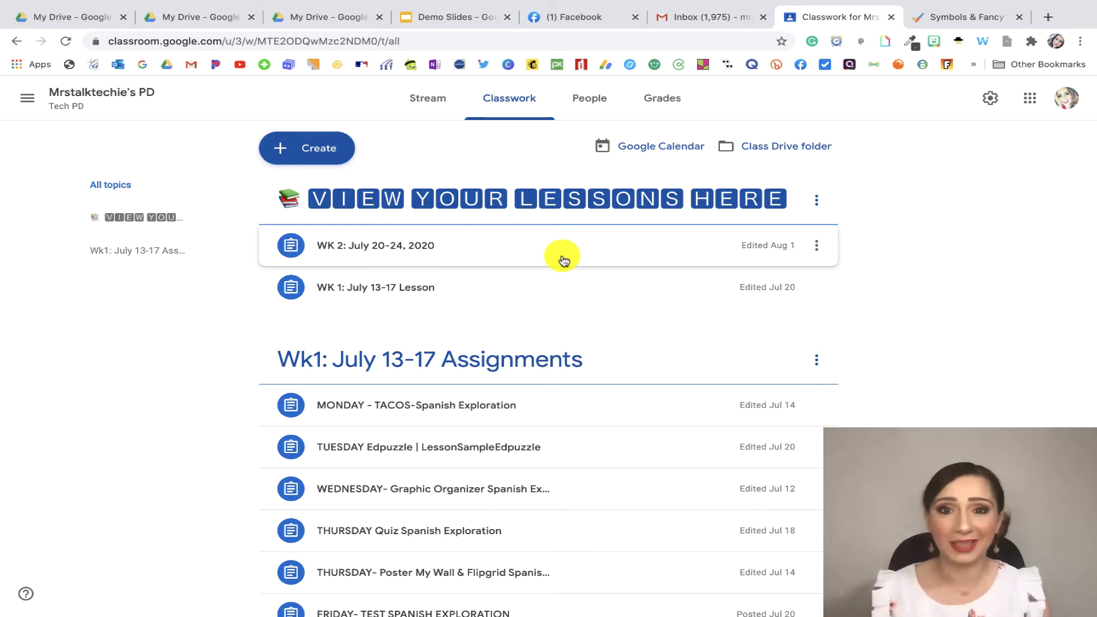
- Enter 'Revolutionary Era' into coolsymbol.com's fancy font generator
{"action": "left_click", "coordinate": [937, 10]}
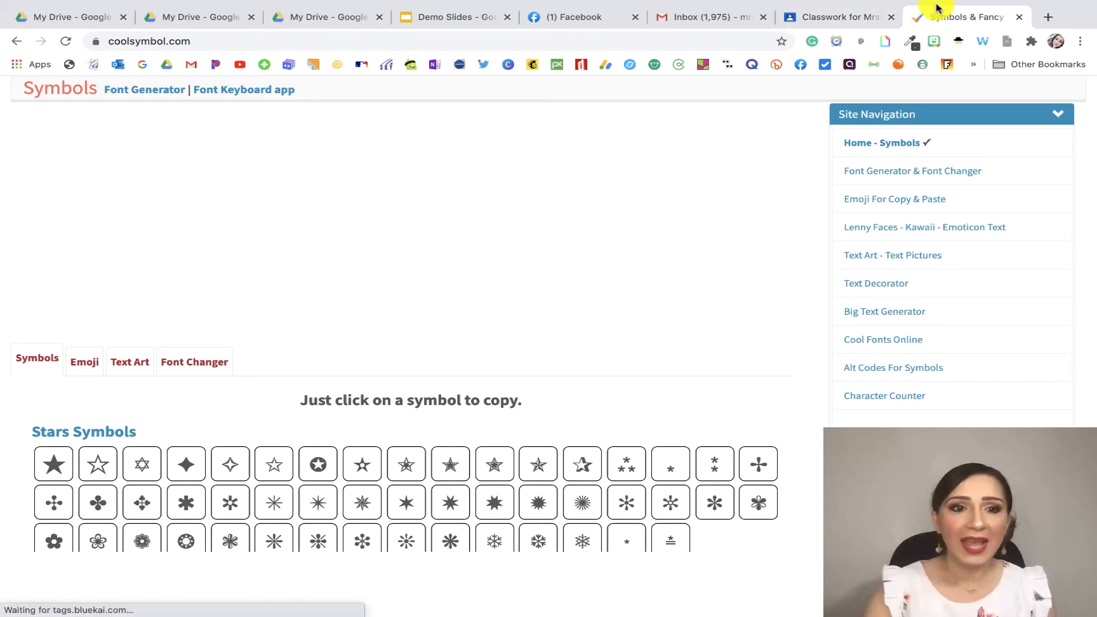
{"action": "left_click", "coordinate": [179, 368]}
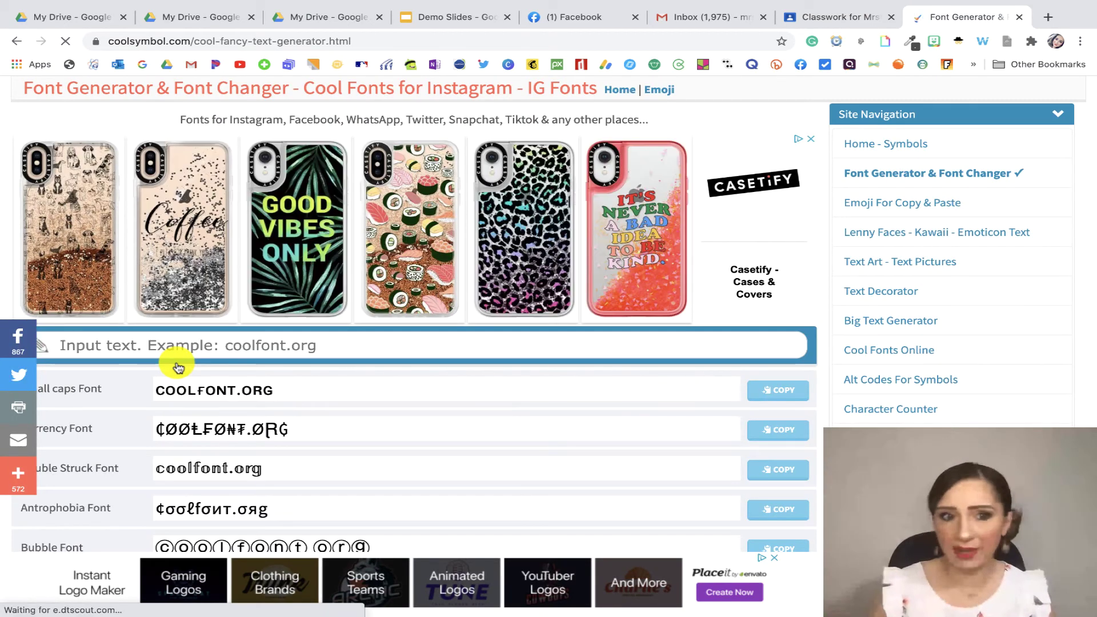
{"action": "left_click", "coordinate": [185, 353]}
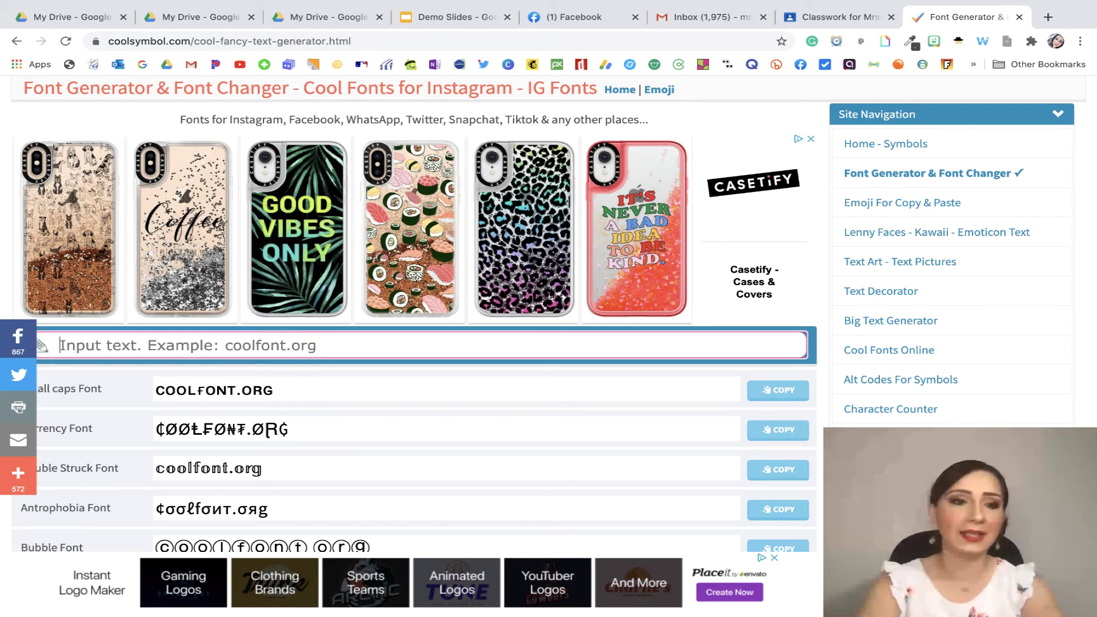
{"action": "type", "text": "Revolutionary Era"}
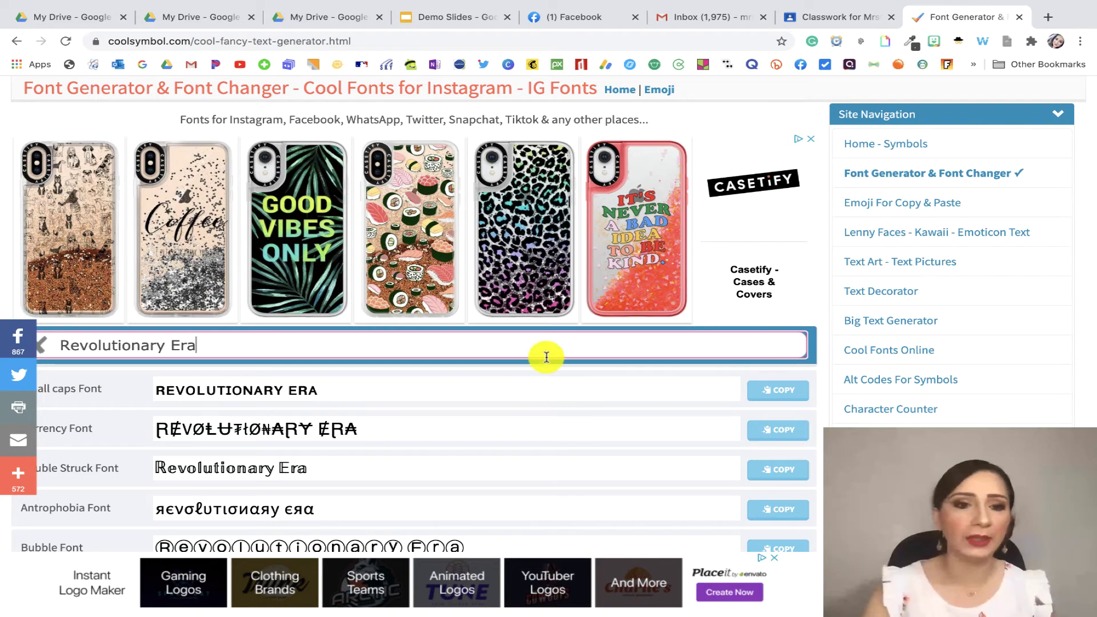
- Copy the Black bubble Font version of 'Revolutionary Era'
{"action": "scroll", "coordinate": [545, 372], "scroll_direction": "down", "scroll_amount": 3}
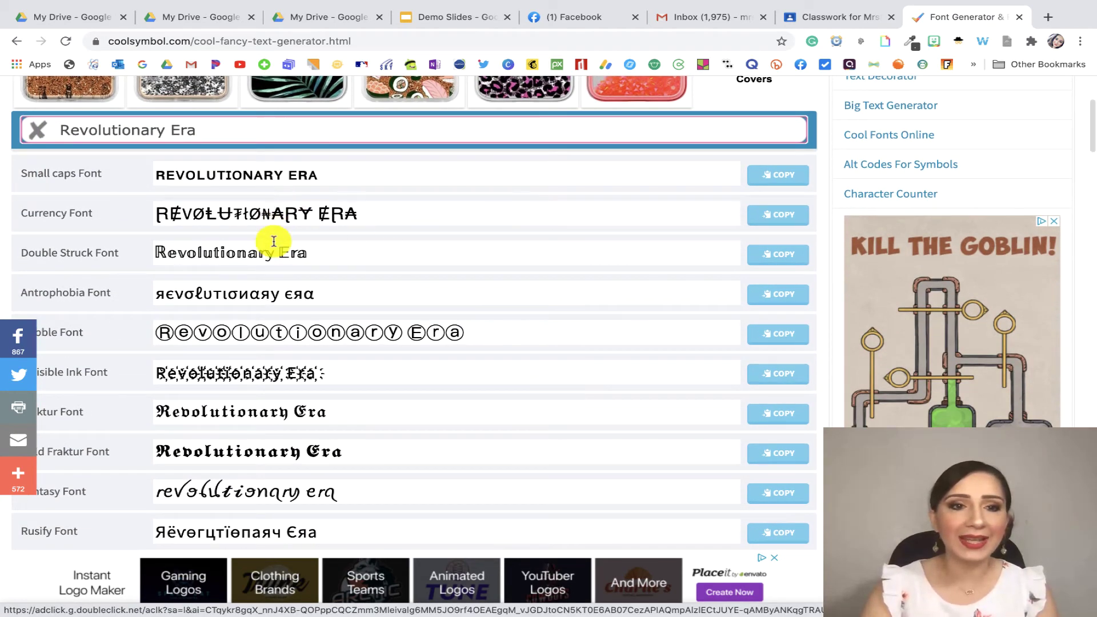
{"action": "scroll", "coordinate": [277, 313], "scroll_direction": "down", "scroll_amount": 2}
{"action": "scroll", "coordinate": [274, 320], "scroll_direction": "down", "scroll_amount": 10}
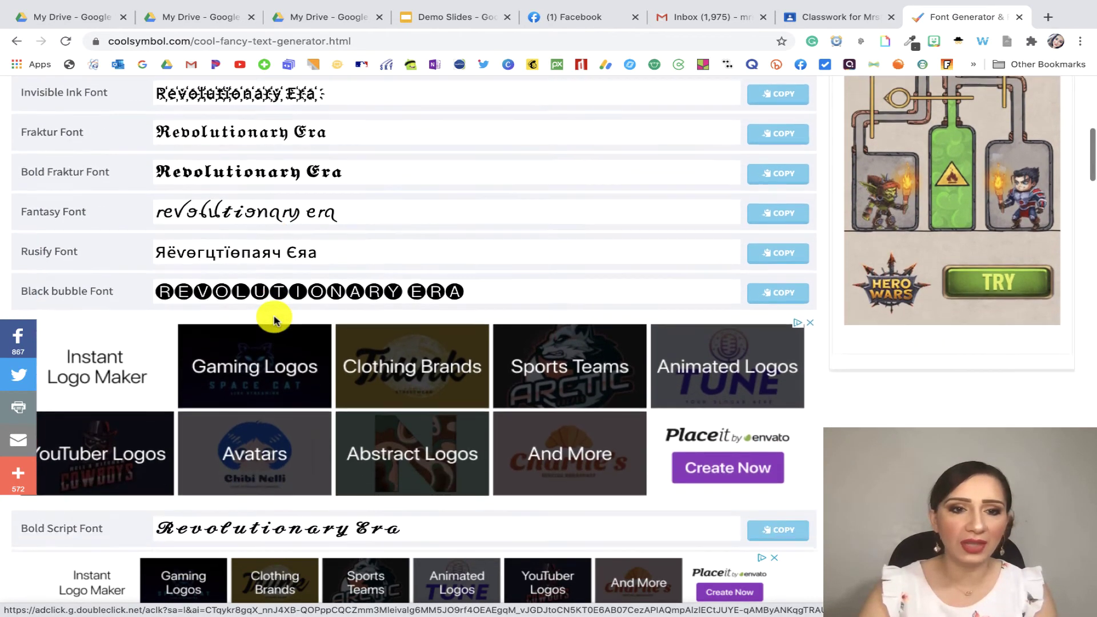
{"action": "scroll", "coordinate": [345, 377], "scroll_direction": "up", "scroll_amount": 10}
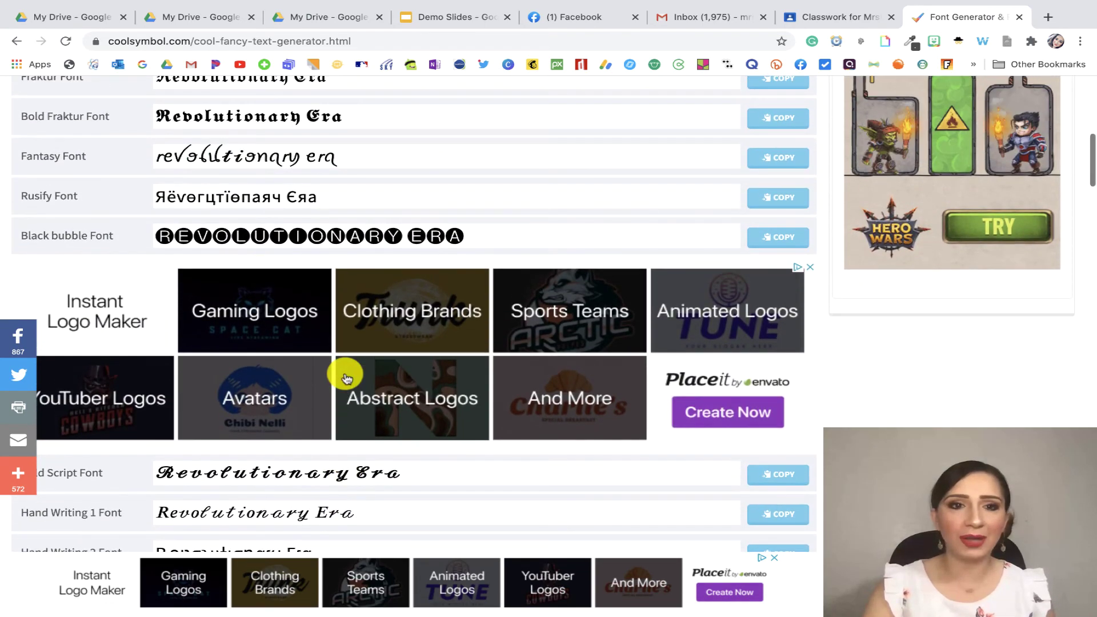
{"action": "left_click", "coordinate": [779, 237]}
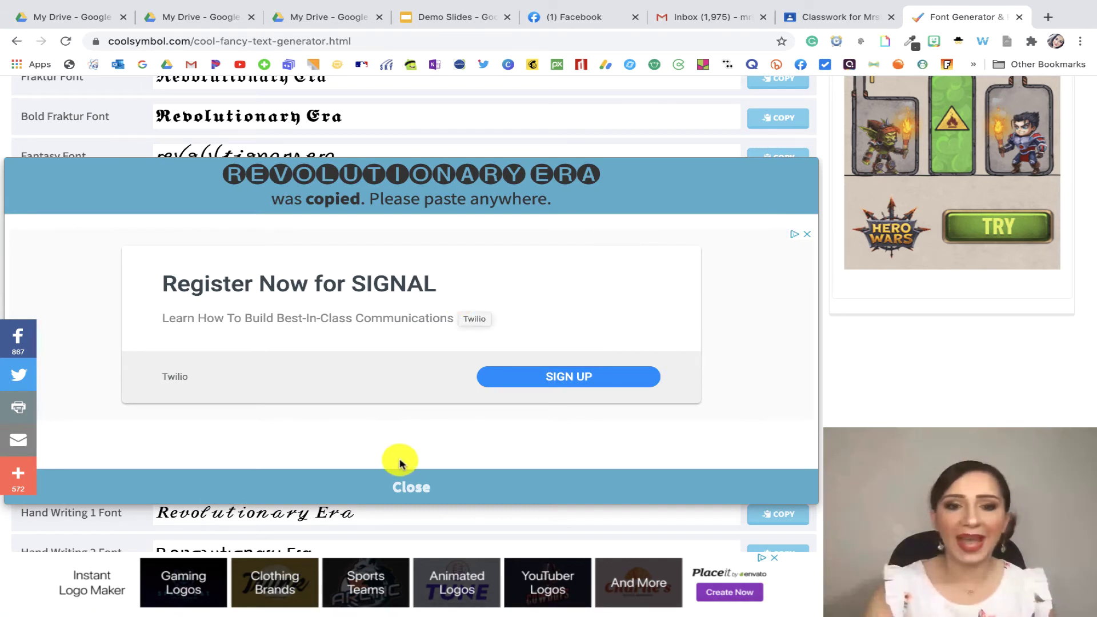
{"action": "left_click", "coordinate": [407, 489]}
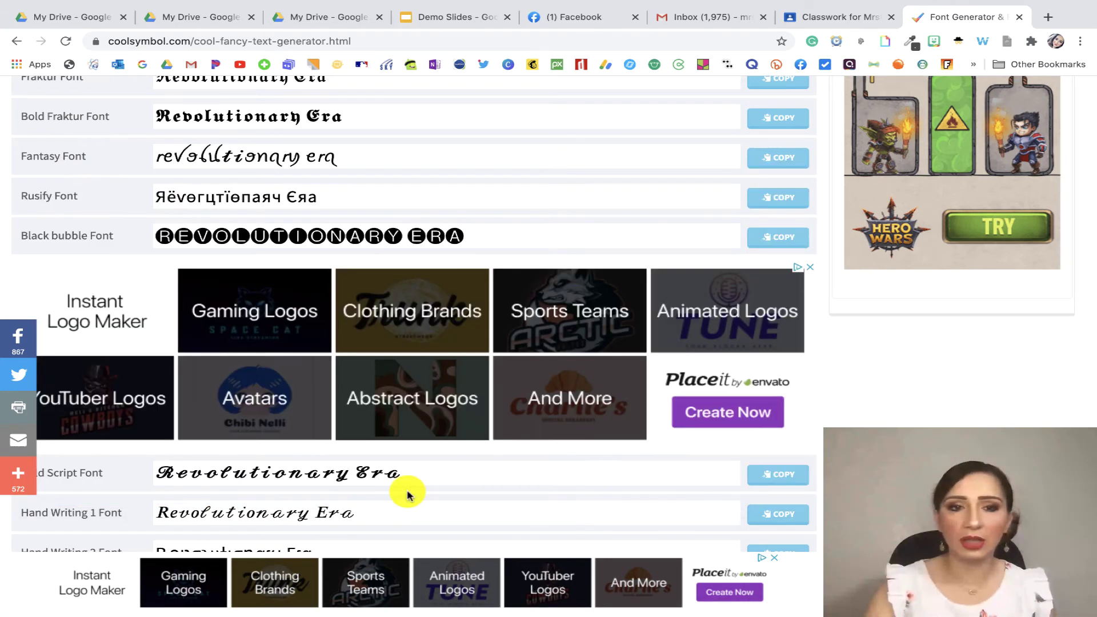
{"action": "left_click", "coordinate": [823, 18]}
- Add a classwork topic named with the pasted black bubble-letter 'REVOLUTIONARY ERA' text
{"action": "left_click", "coordinate": [316, 152]}
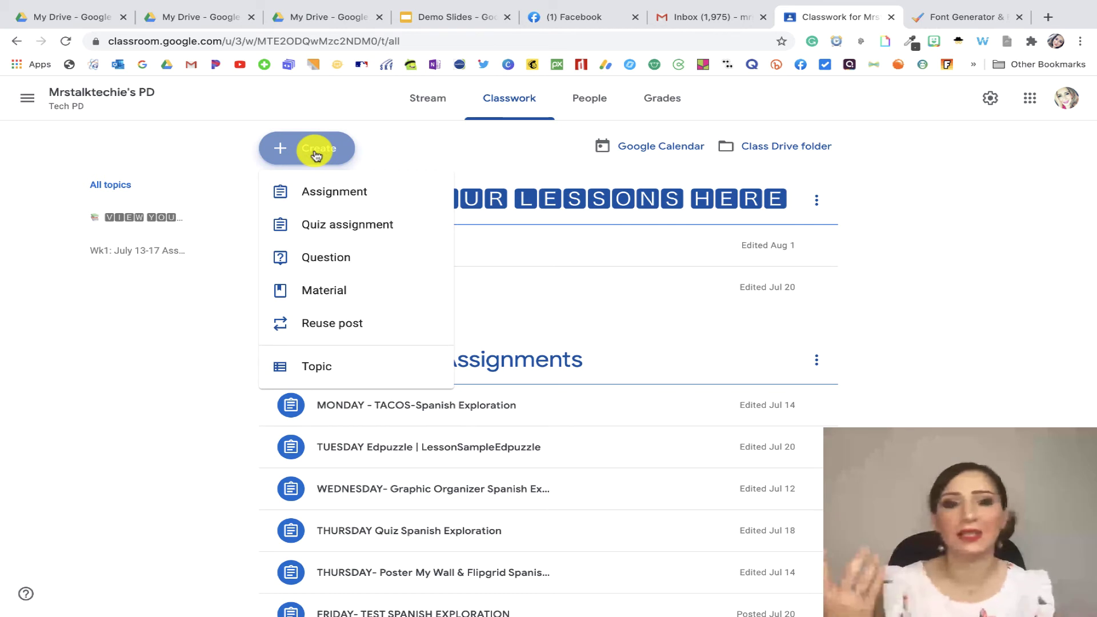
{"action": "left_click", "coordinate": [327, 375]}
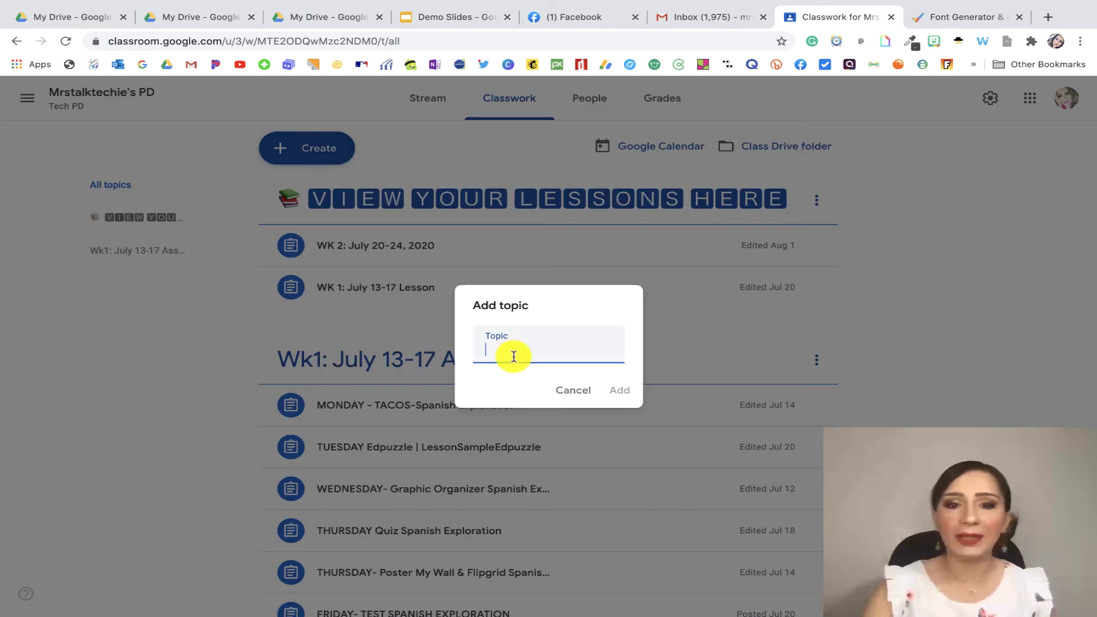
{"action": "key", "text": "ctrl+v"}
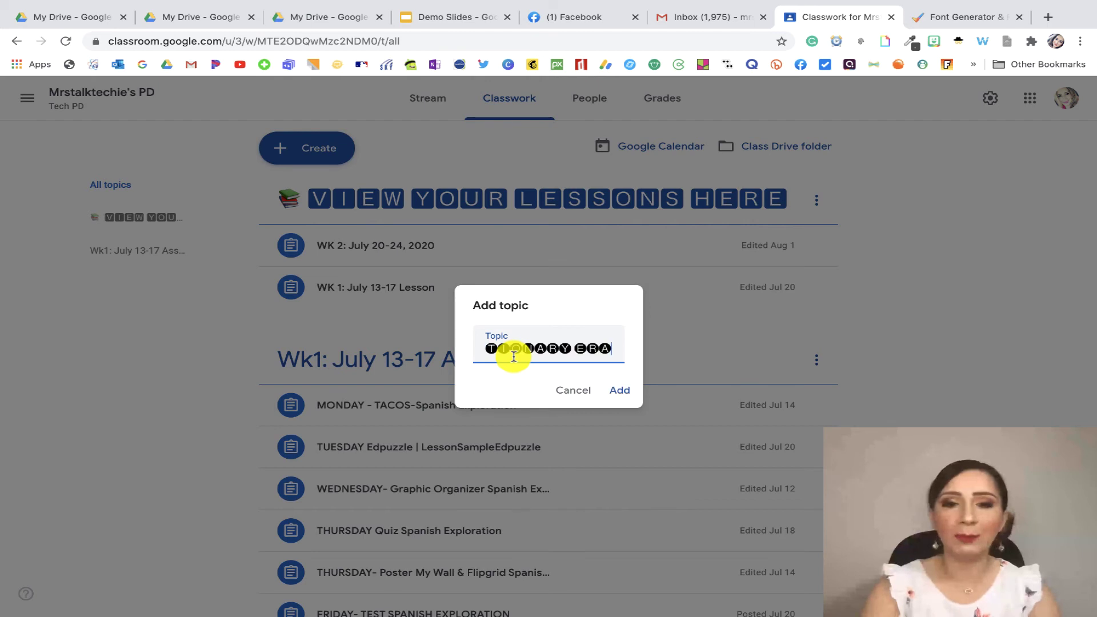
{"action": "left_click", "coordinate": [618, 391]}
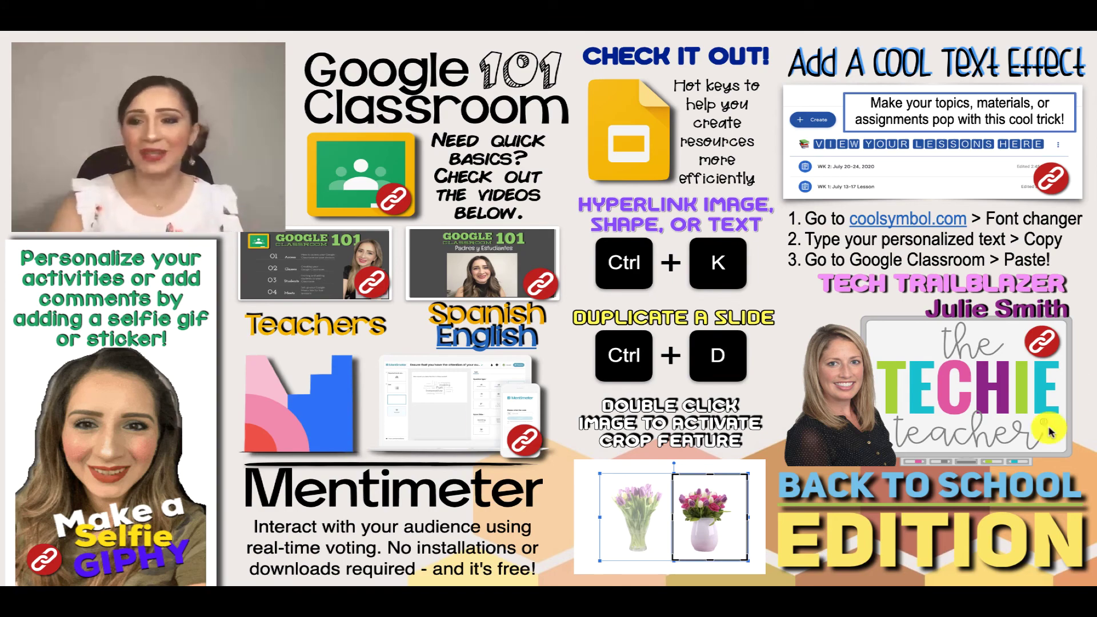
- Follow the Techie Teacher link to thetechieteacher.net and skim its virtual manipulatives post
{"action": "left_click", "coordinate": [1042, 349]}
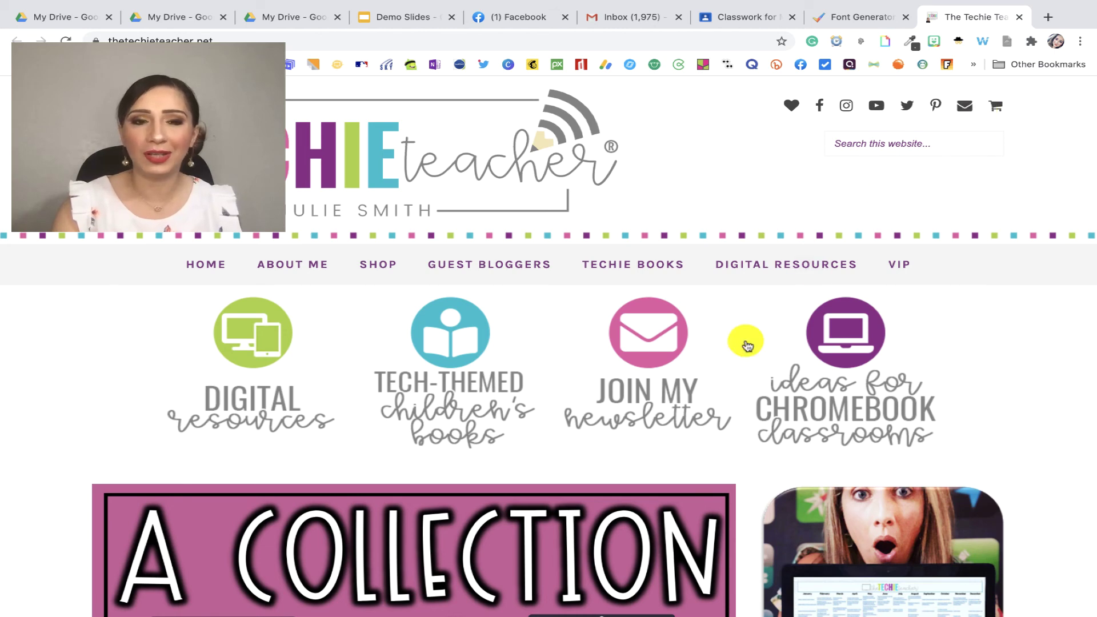
{"action": "scroll", "coordinate": [737, 371], "scroll_direction": "down", "scroll_amount": 10}
{"action": "scroll", "coordinate": [724, 400], "scroll_direction": "up", "scroll_amount": 6}
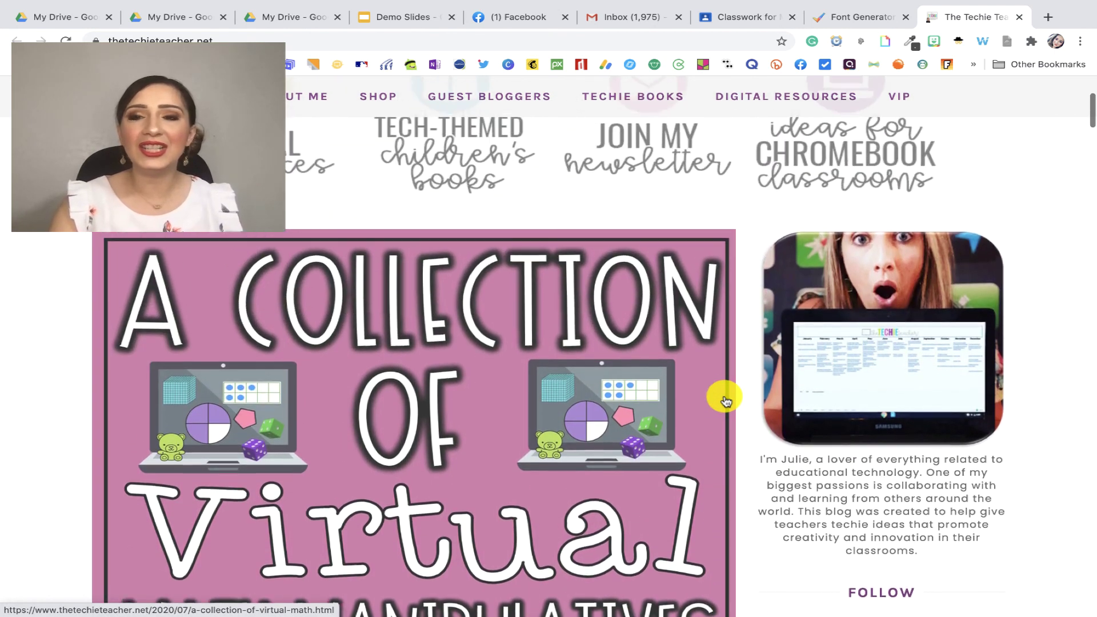